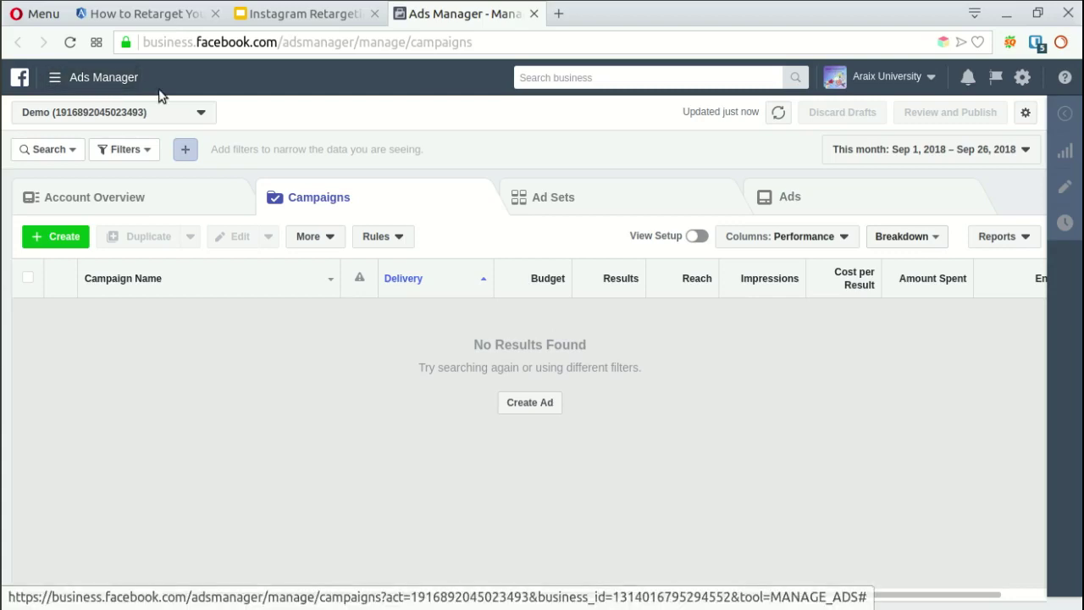
{"action": "left_click", "coordinate": [96, 77]}
{"action": "left_click", "coordinate": [134, 451]}
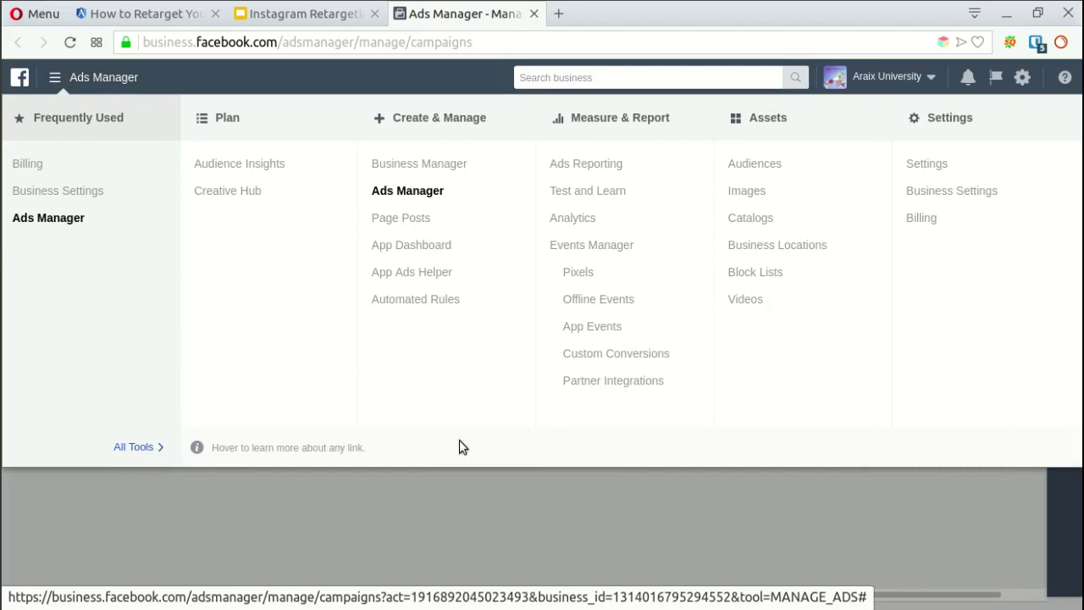
{"action": "left_click", "coordinate": [583, 273]}
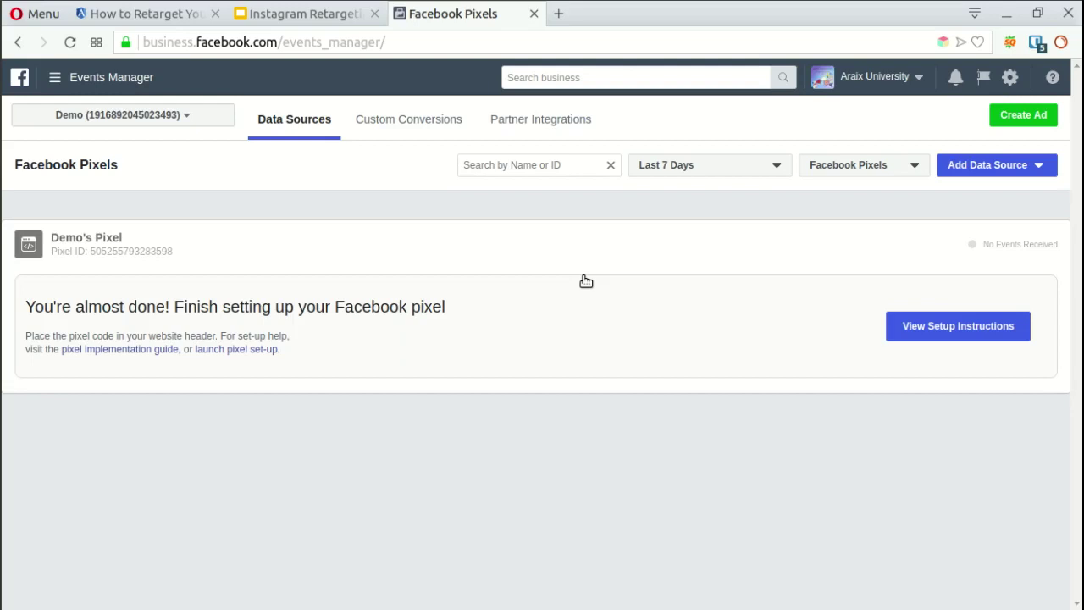
{"action": "left_click", "coordinate": [1012, 173]}
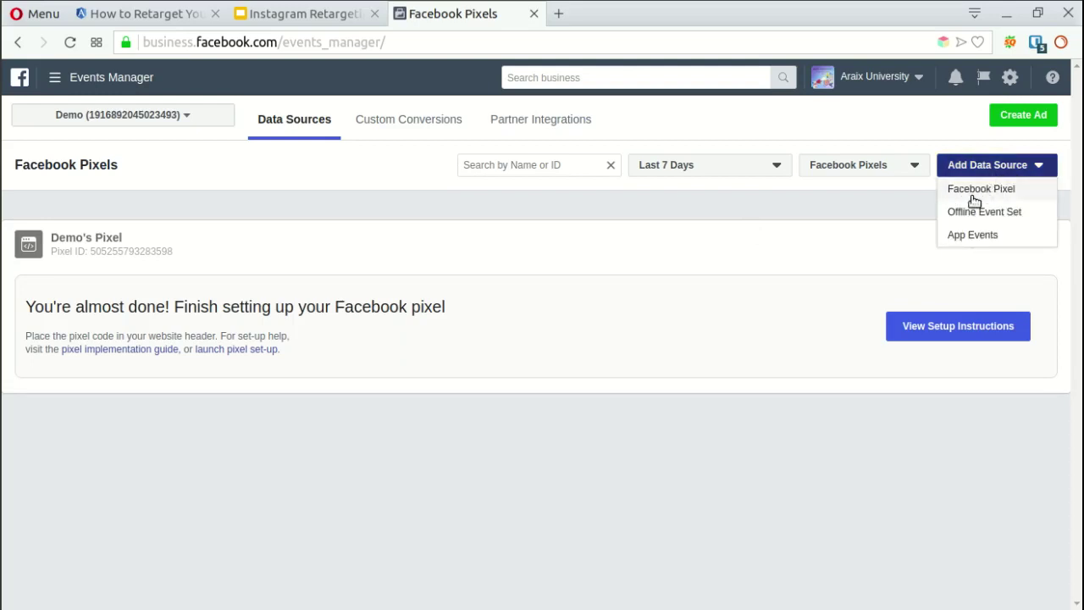
{"action": "left_click", "coordinate": [974, 199]}
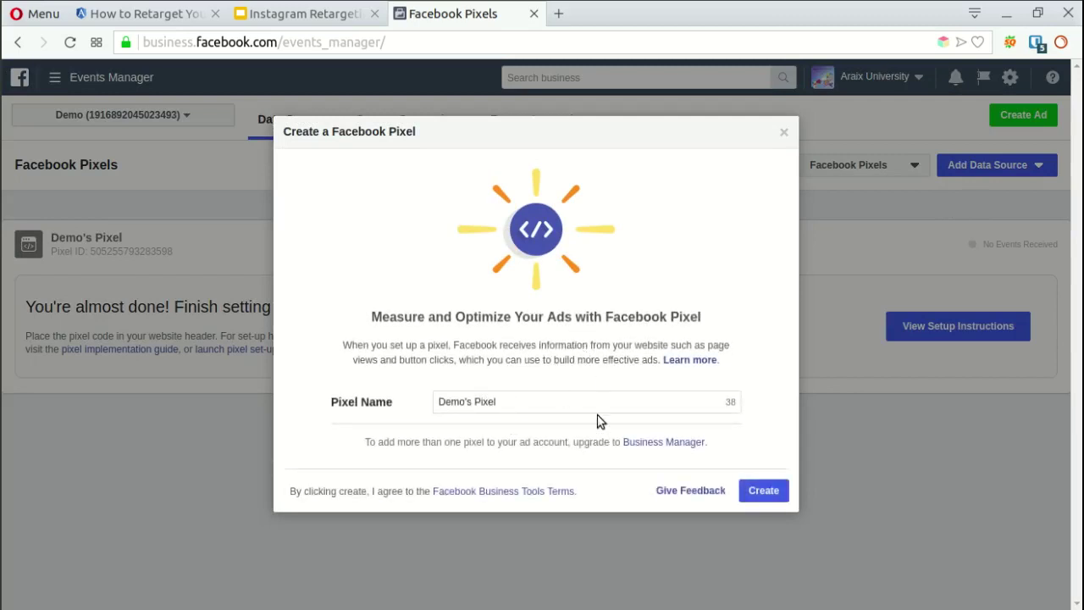
{"action": "left_click", "coordinate": [762, 491]}
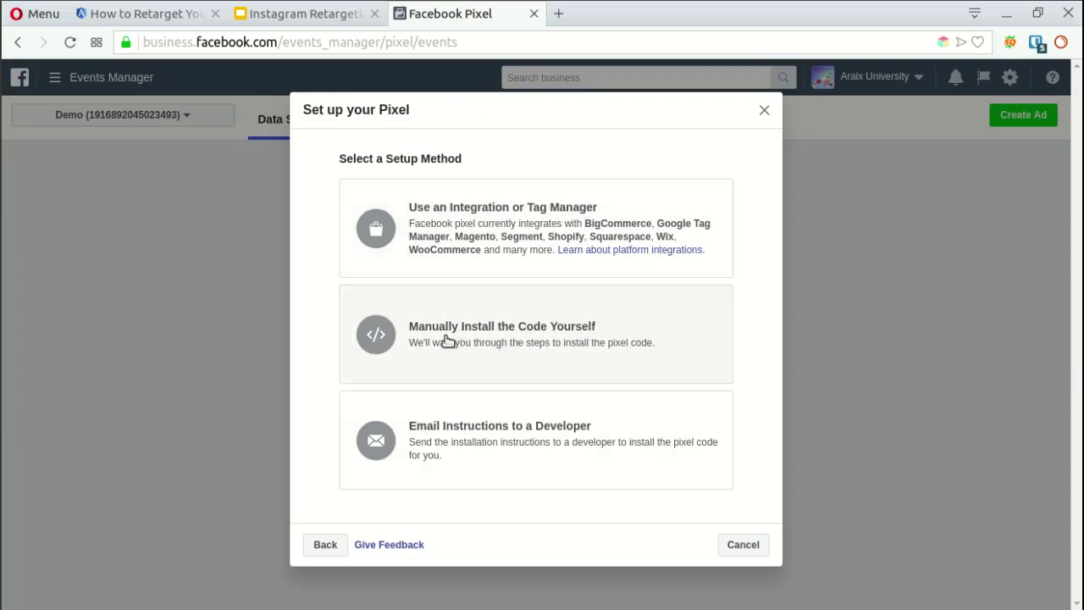
Choose manual code installation for the pixel, review where the code goes before the closing head tag, and close the instructions
{"action": "left_click", "coordinate": [449, 340]}
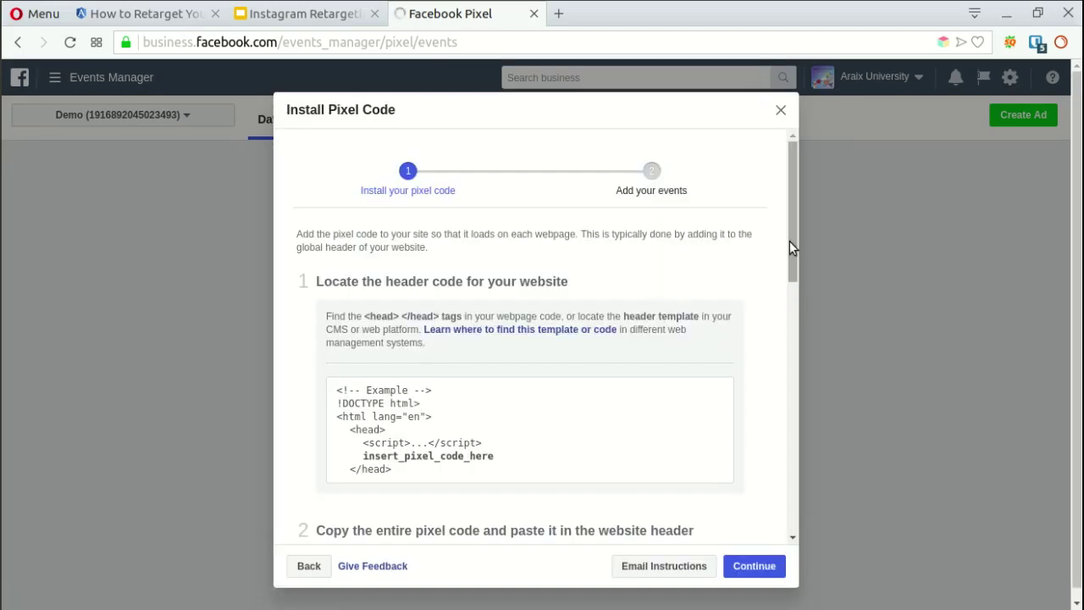
{"action": "left_click_drag", "start_coordinate": [790, 242], "coordinate": [786, 294]}
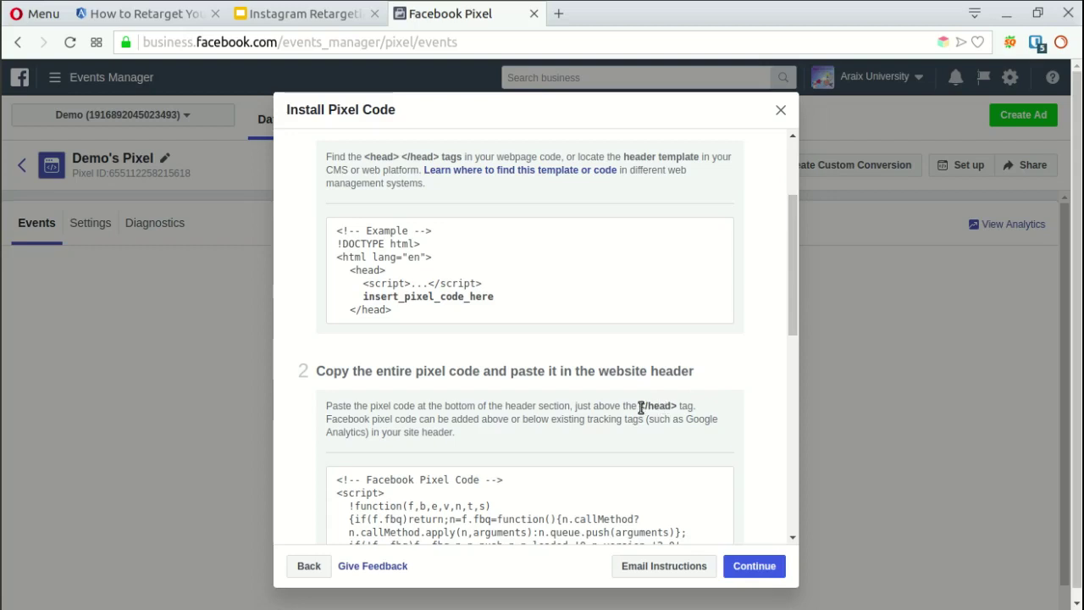
{"action": "left_click_drag", "start_coordinate": [640, 407], "coordinate": [678, 408]}
{"action": "left_click", "coordinate": [651, 271]}
{"action": "left_click_drag", "start_coordinate": [789, 316], "coordinate": [793, 227]}
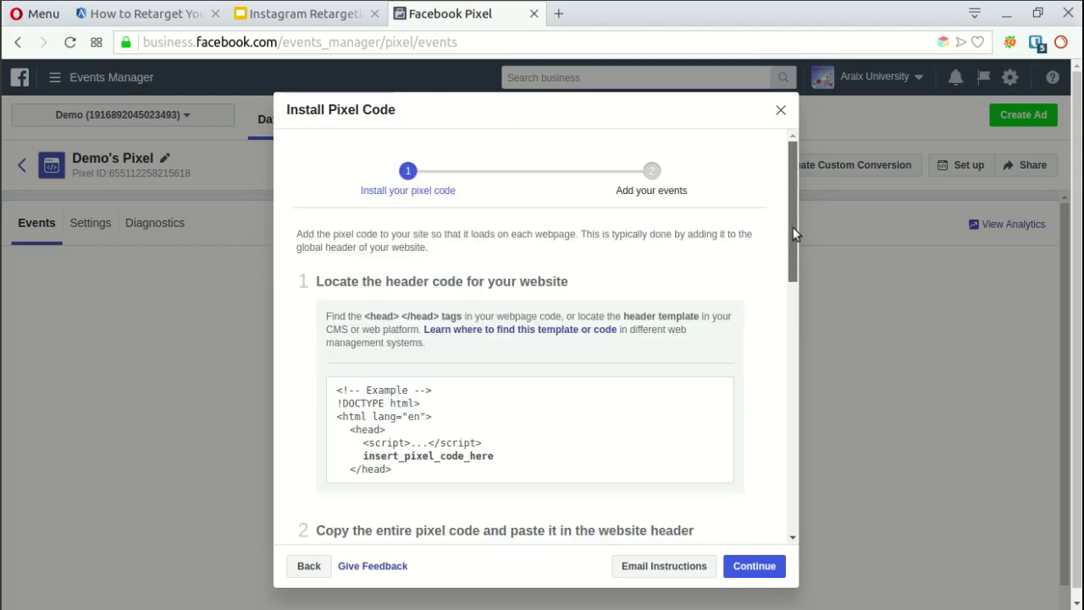
{"action": "left_click", "coordinate": [781, 110]}
Open the Audiences library and start creating a custom audience to see its source options
{"action": "mouse_move", "coordinate": [111, 89]}
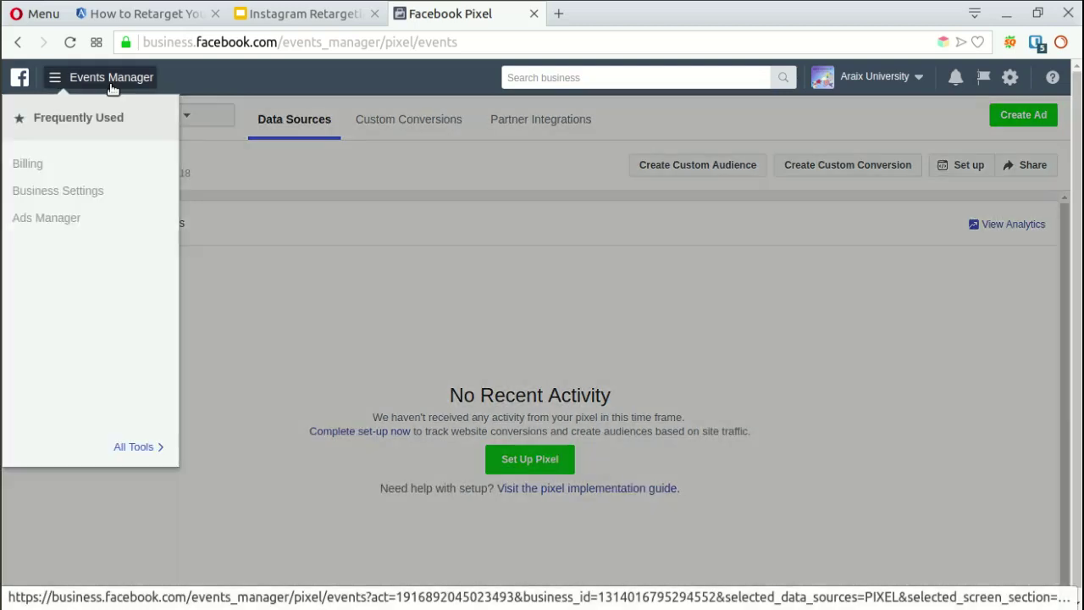
{"action": "mouse_move", "coordinate": [136, 449]}
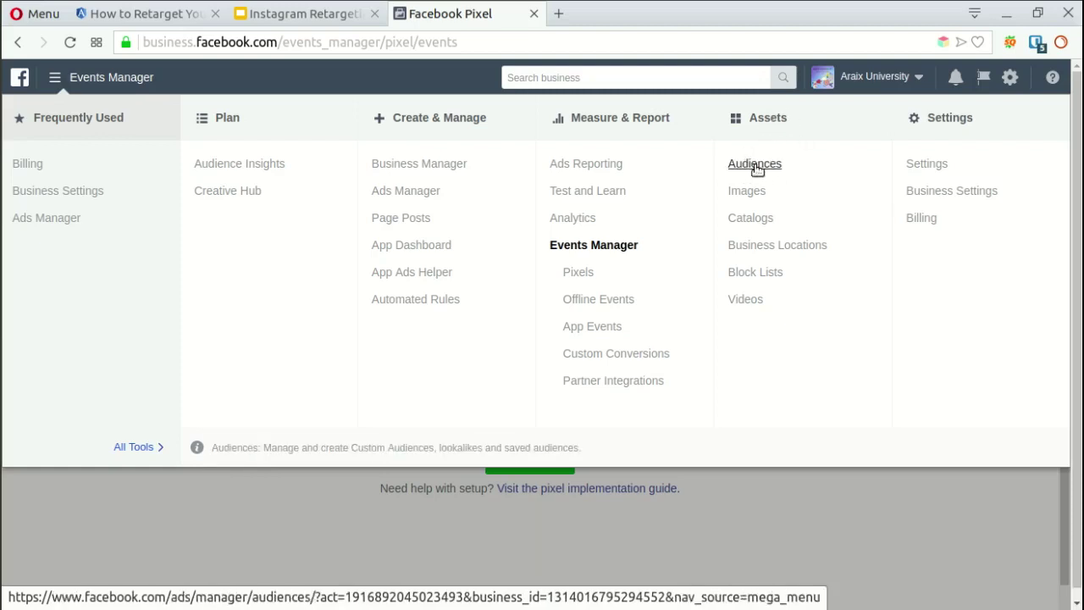
{"action": "left_click", "coordinate": [757, 166]}
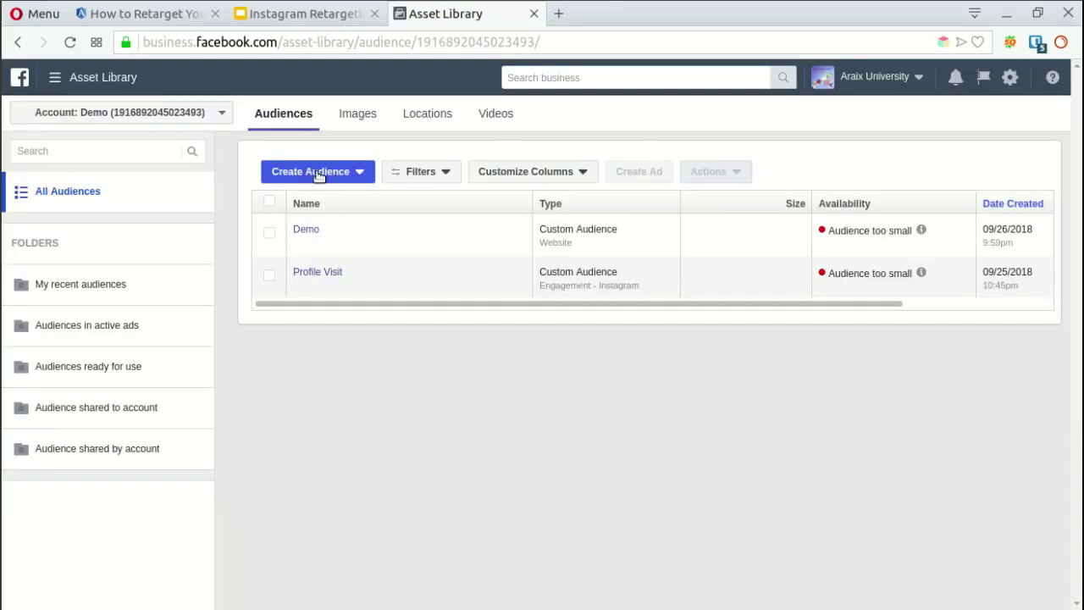
{"action": "left_click", "coordinate": [344, 175]}
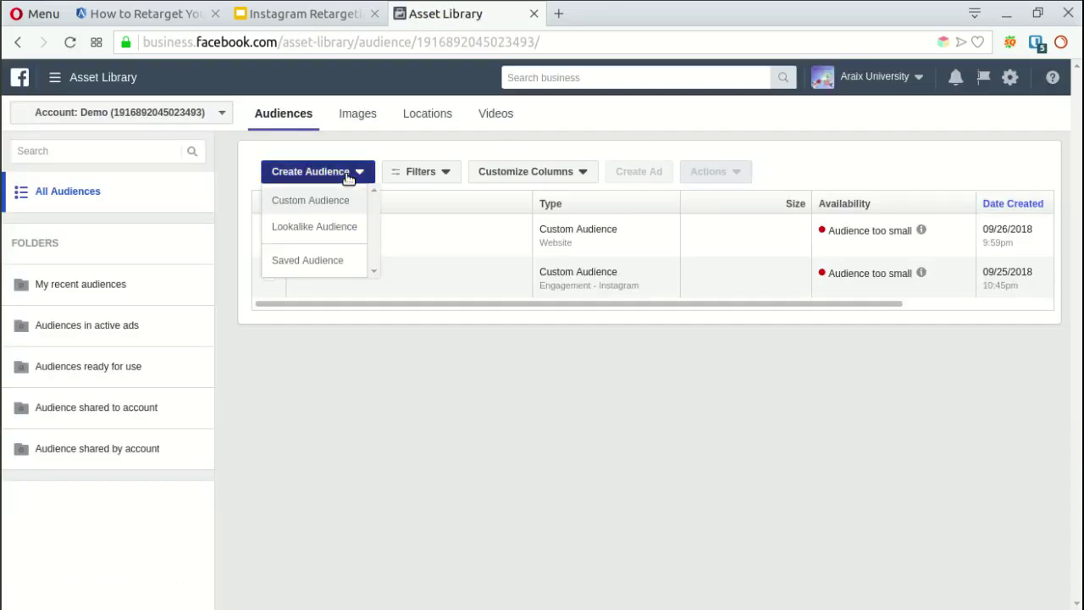
{"action": "left_click", "coordinate": [310, 201]}
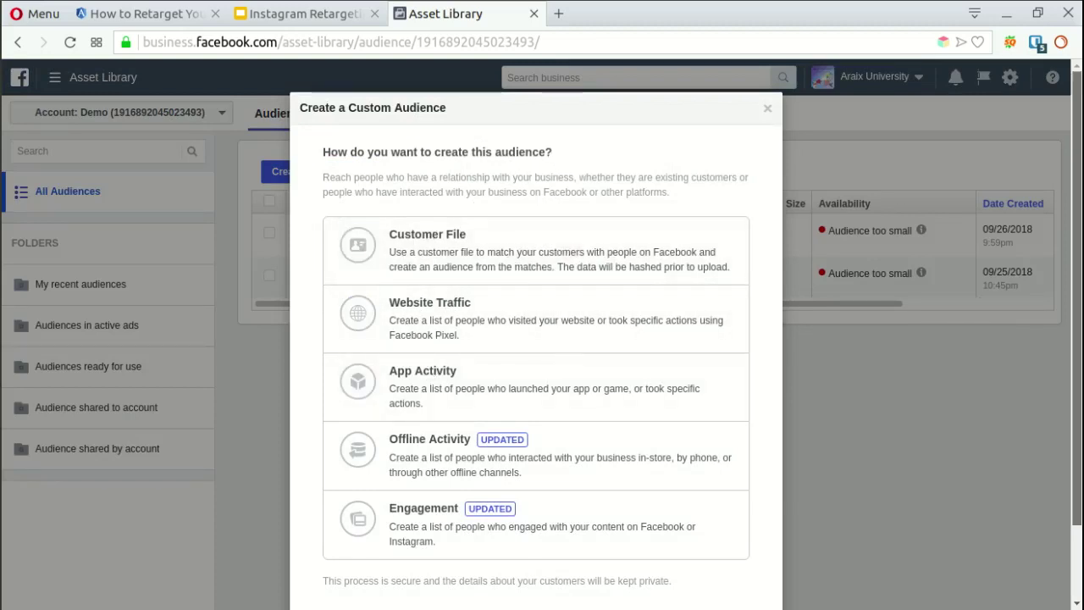
{"action": "left_click_drag", "start_coordinate": [1076, 326], "coordinate": [1076, 386]}
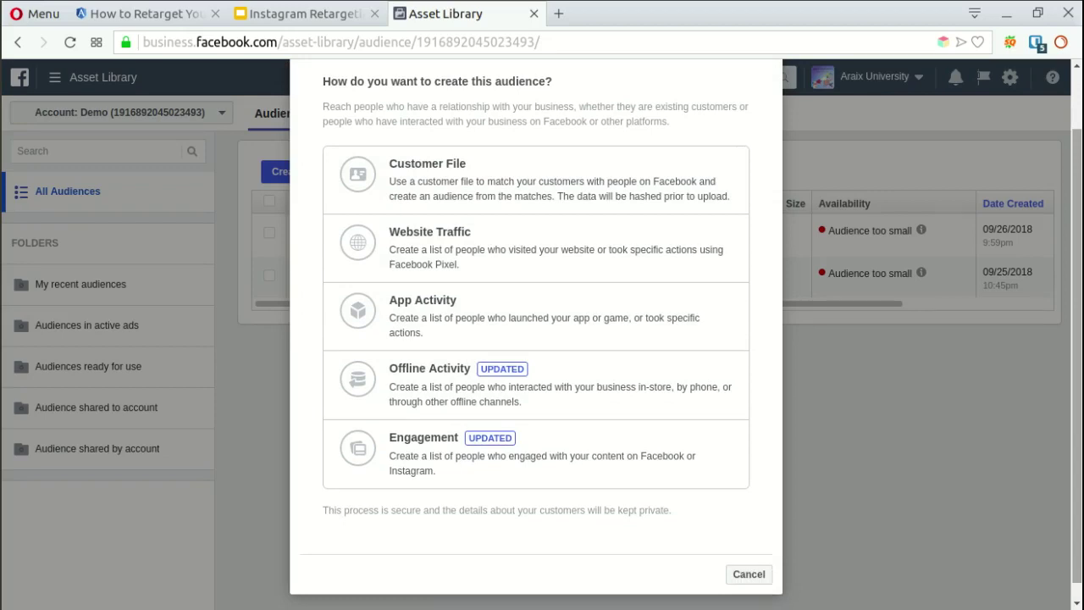
Consult the Instagram Audience and Facebook Audience rows of the Instagram Retargeting Ad slide in Google Slides, and return to the Asset Library
{"action": "left_click", "coordinate": [288, 15]}
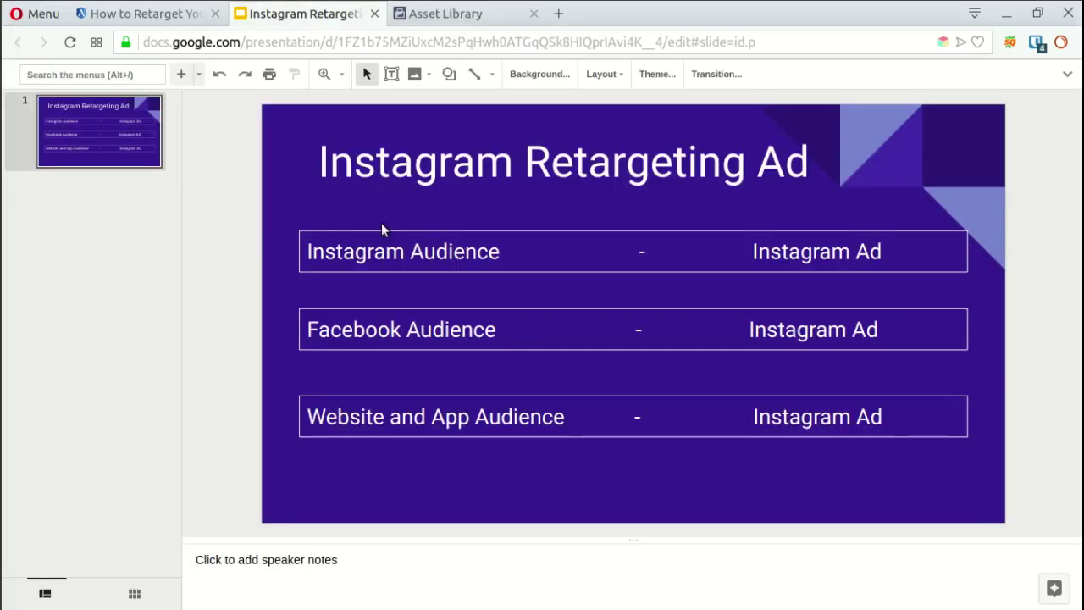
{"action": "left_click", "coordinate": [327, 252]}
{"action": "left_click", "coordinate": [320, 328]}
{"action": "left_click", "coordinate": [352, 250]}
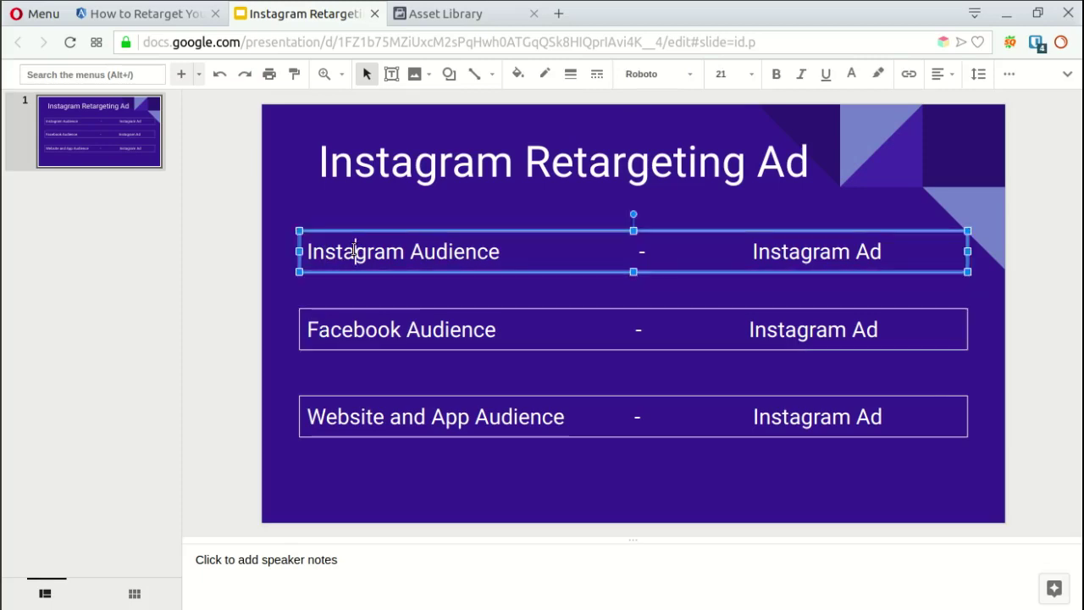
{"action": "left_click", "coordinate": [344, 331]}
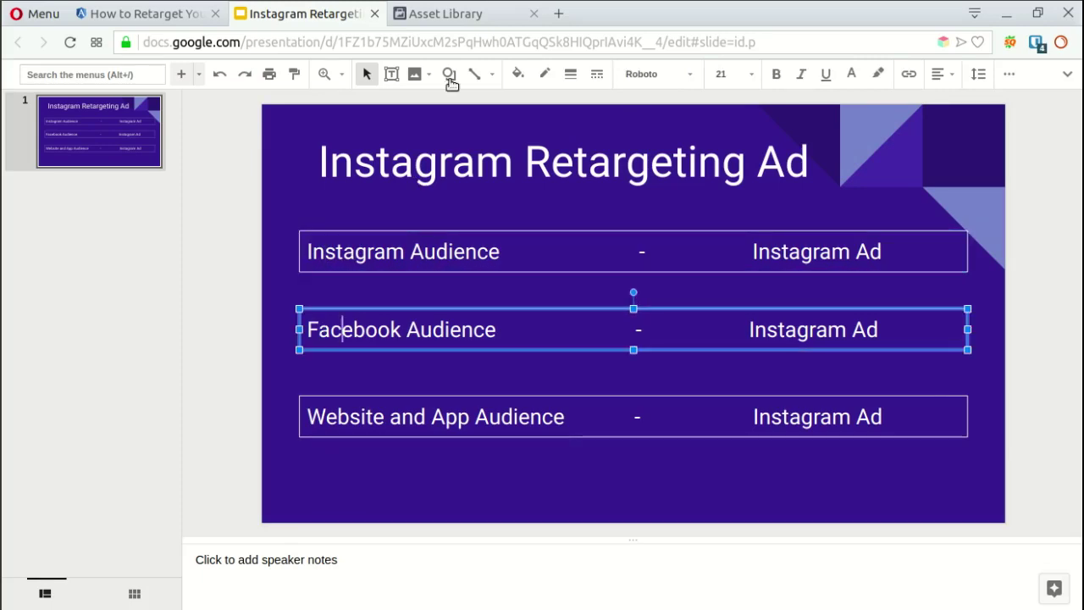
{"action": "left_click", "coordinate": [450, 15]}
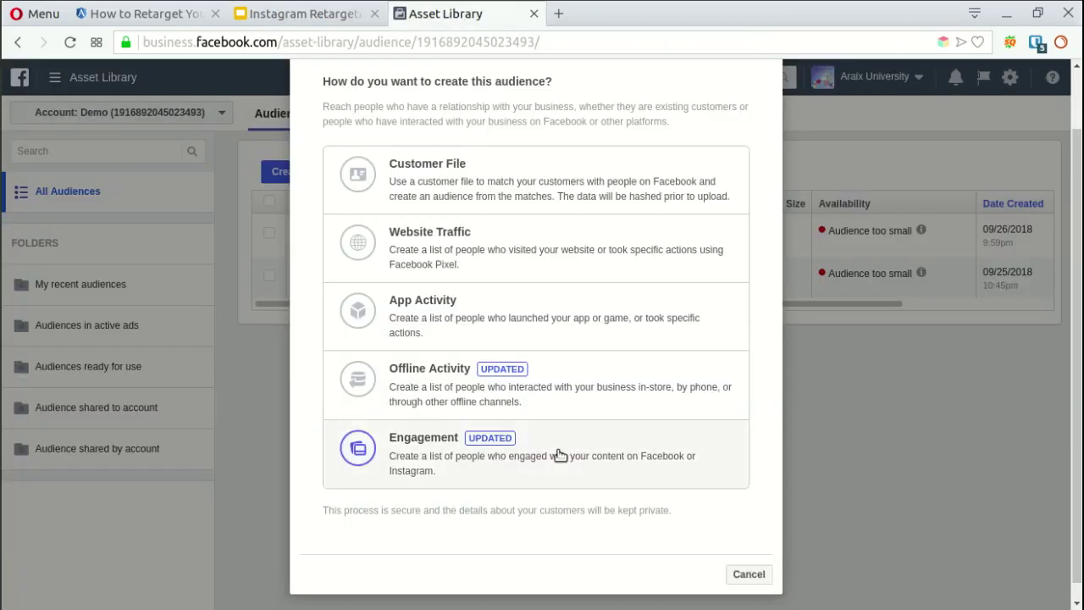
Review the Engagement source types for the custom audience, including Facebook Page and Instagram business profile, and return to the source list
{"action": "left_click", "coordinate": [505, 459]}
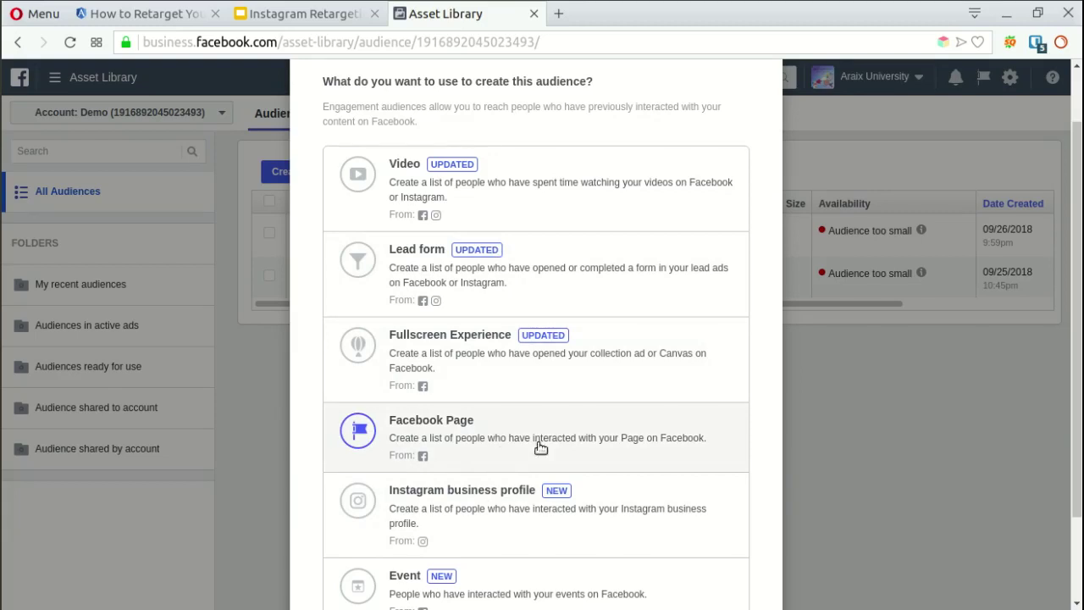
{"action": "scroll", "coordinate": [508, 441], "scroll_direction": "down", "scroll_amount": 2}
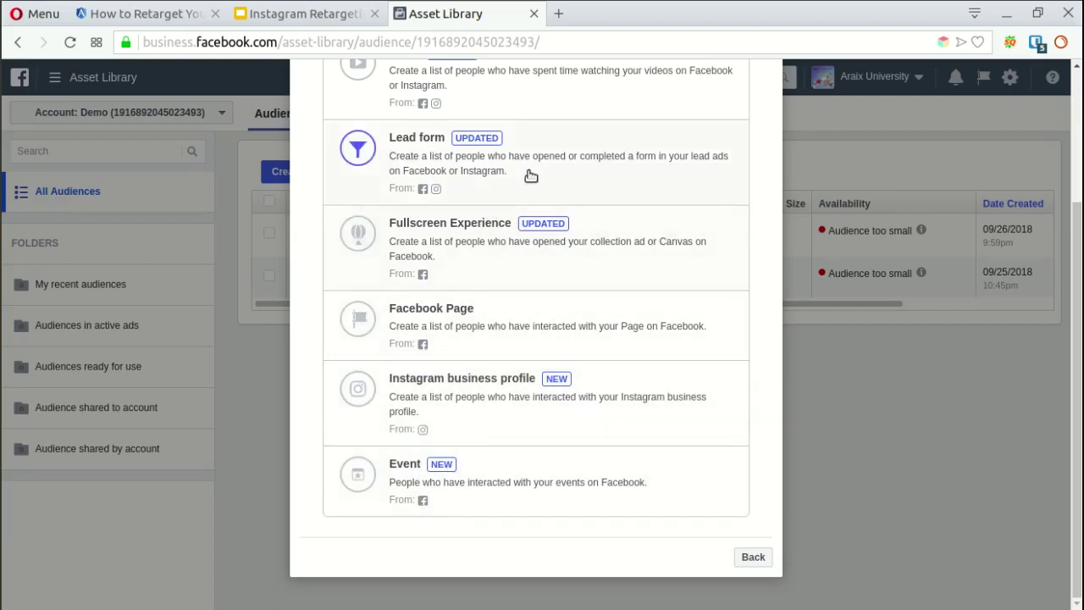
{"action": "scroll", "coordinate": [516, 182], "scroll_direction": "up", "scroll_amount": 2}
{"action": "scroll", "coordinate": [536, 335], "scroll_direction": "down", "scroll_amount": 2}
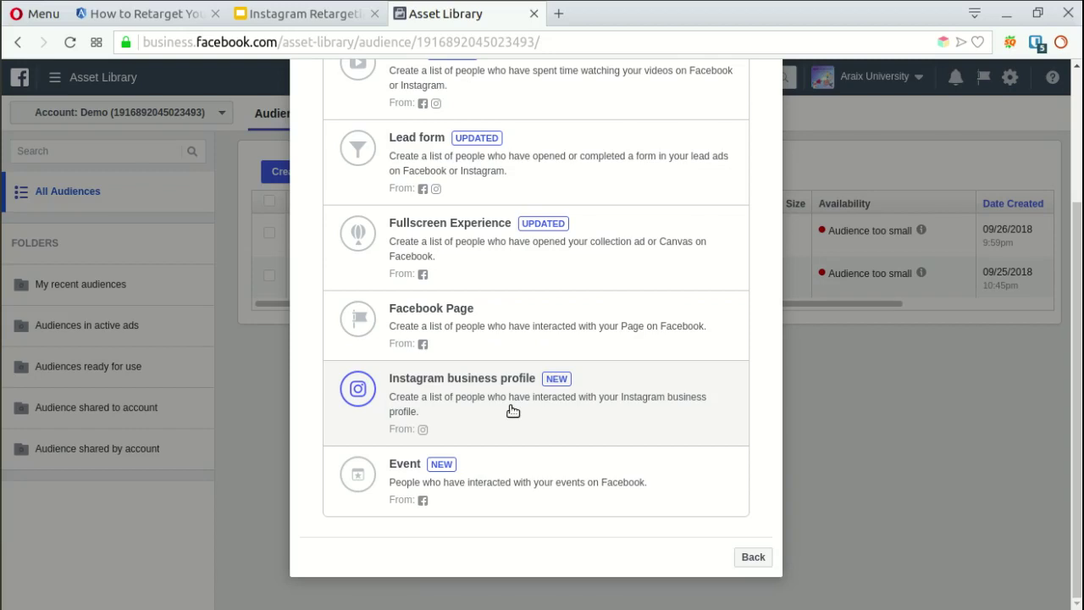
{"action": "left_click", "coordinate": [754, 558]}
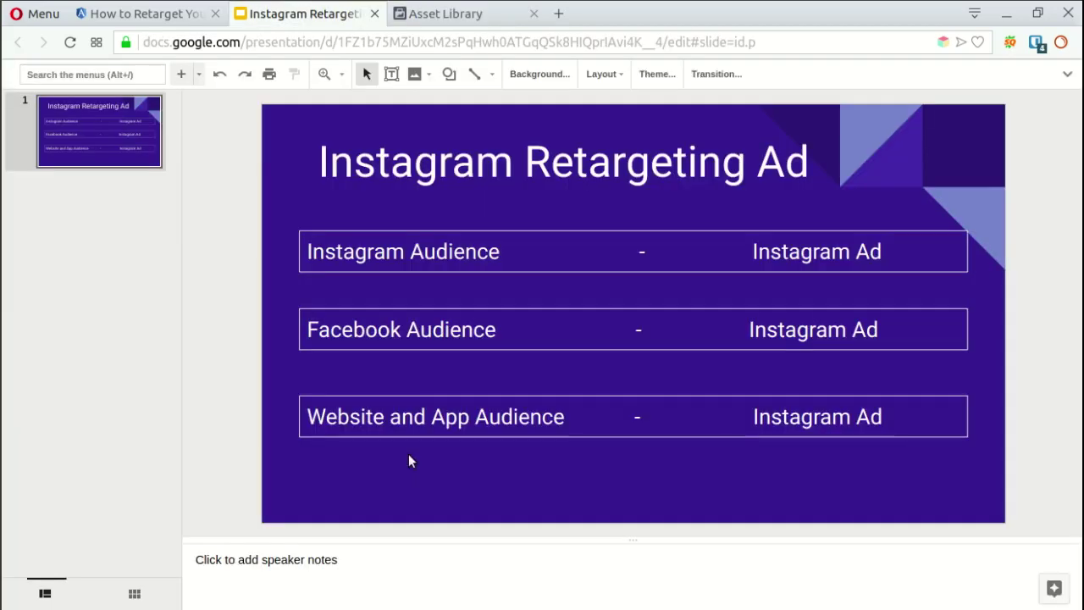
Consult the Website and App Audience row of the retargeting slide and return to the custom audience creation
{"action": "left_click", "coordinate": [372, 420]}
{"action": "left_click", "coordinate": [376, 478]}
{"action": "left_click", "coordinate": [450, 15]}
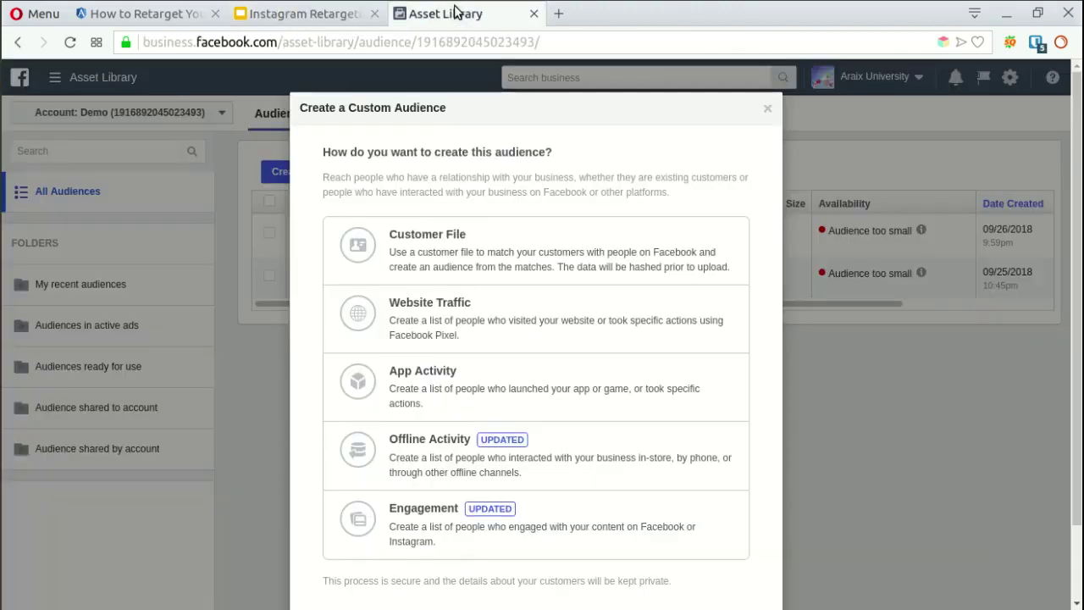
{"action": "left_click", "coordinate": [427, 325]}
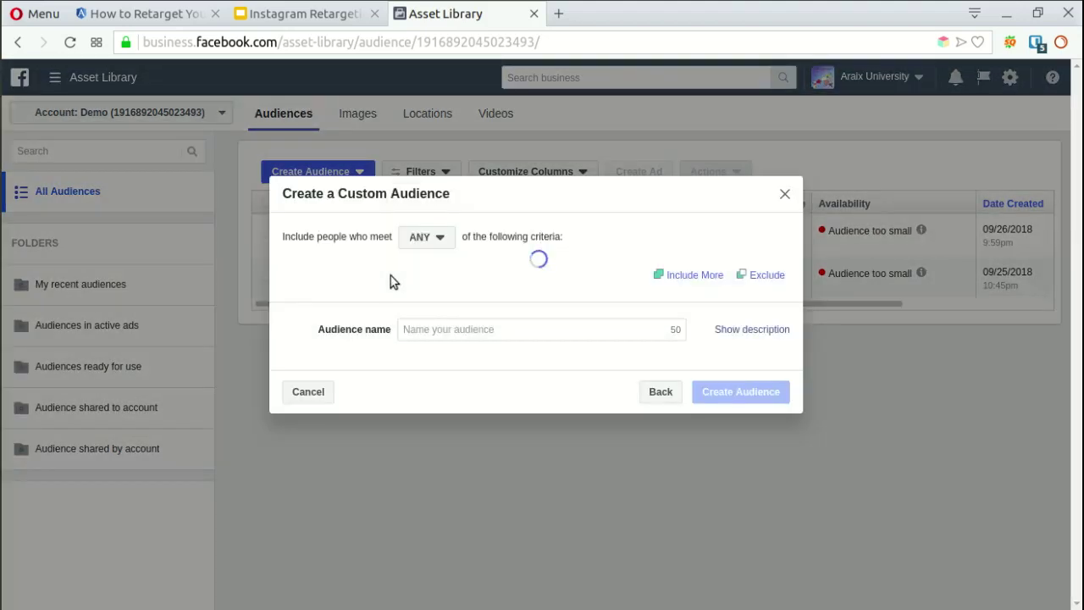
{"action": "left_click", "coordinate": [415, 280]}
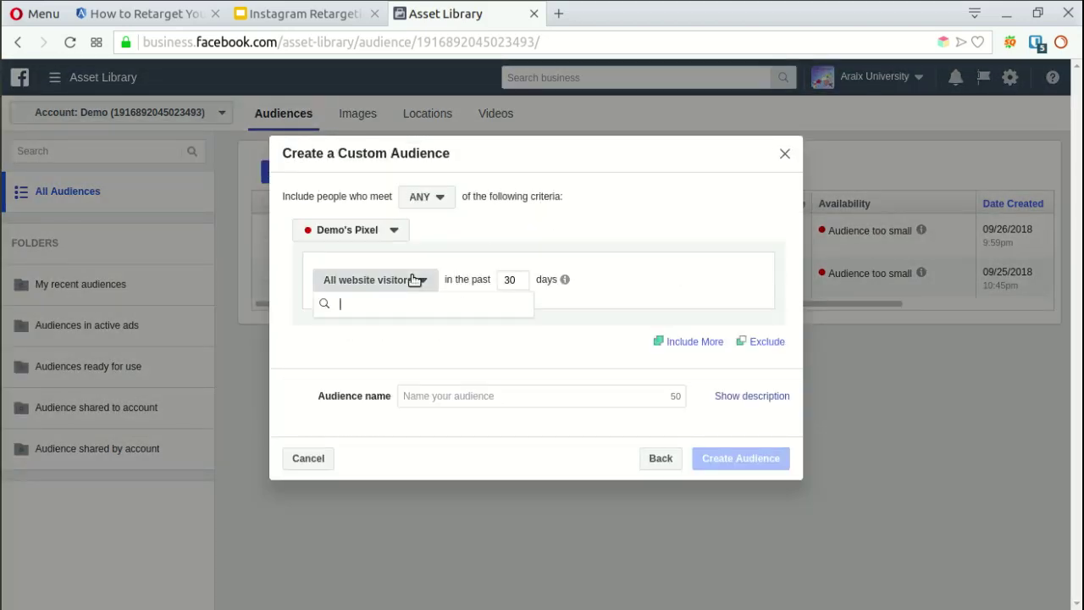
{"action": "left_click", "coordinate": [590, 244]}
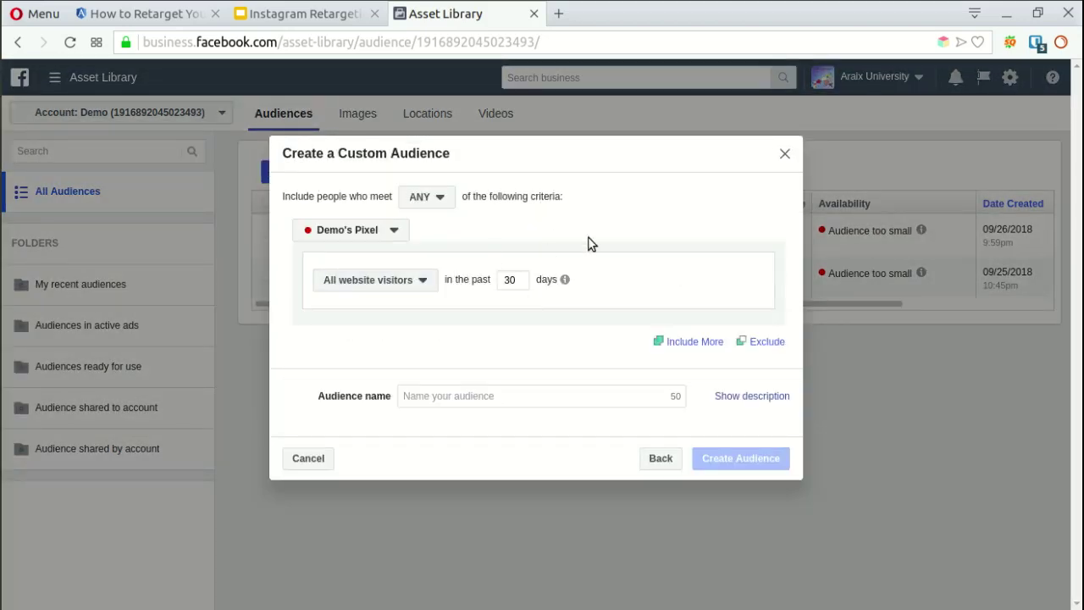
{"action": "left_click", "coordinate": [413, 288]}
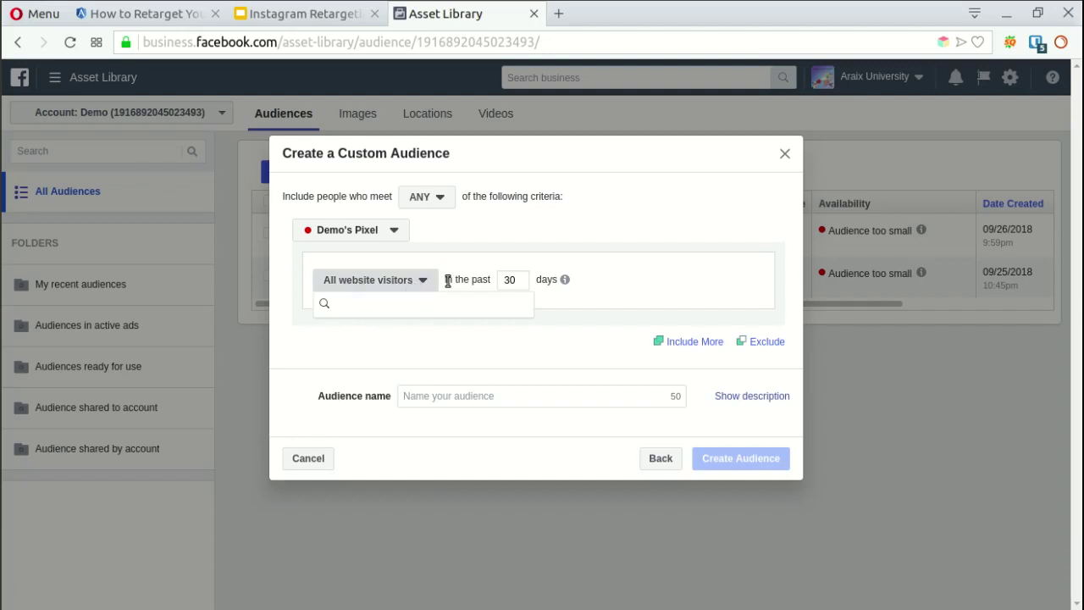
{"action": "left_click", "coordinate": [515, 262]}
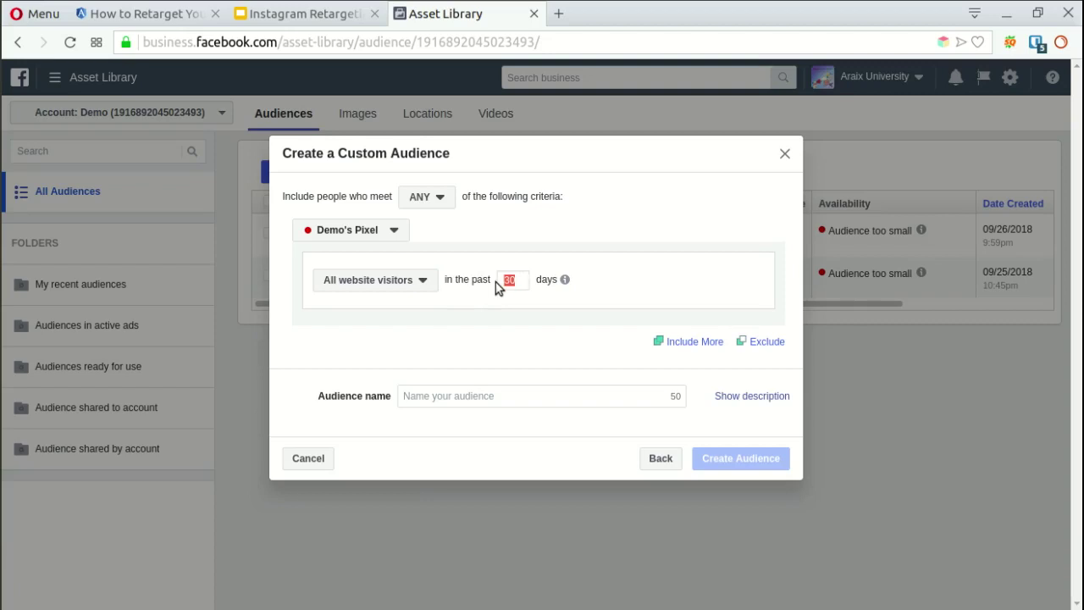
{"action": "left_click", "coordinate": [503, 318]}
{"action": "left_click_drag", "start_coordinate": [518, 284], "coordinate": [501, 289]}
{"action": "type", "text": "7"}
Change the audience criterion from all website visitors to people who visited specific web pages
{"action": "left_click", "coordinate": [420, 285]}
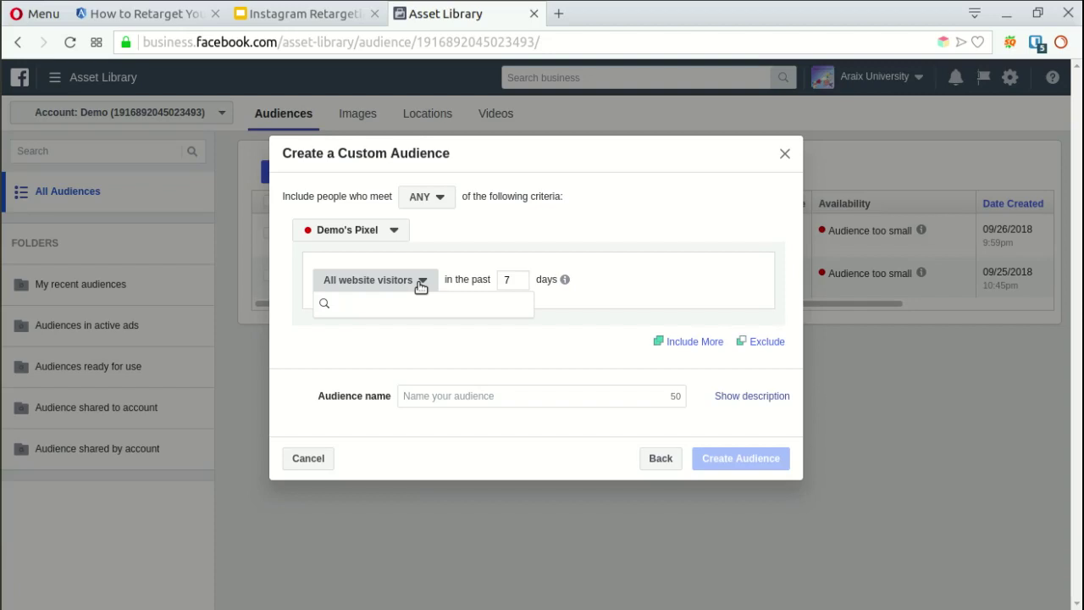
{"action": "type", "text": "dd"}
{"action": "key", "text": "BackSpace"}
{"action": "key", "text": "BackSpace"}
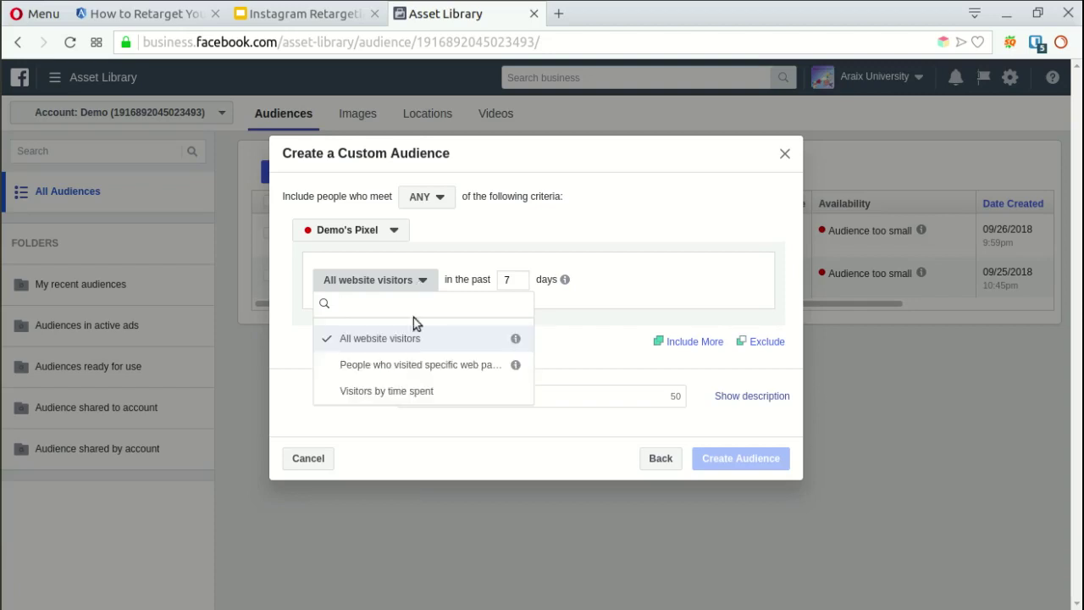
{"action": "left_click", "coordinate": [384, 370]}
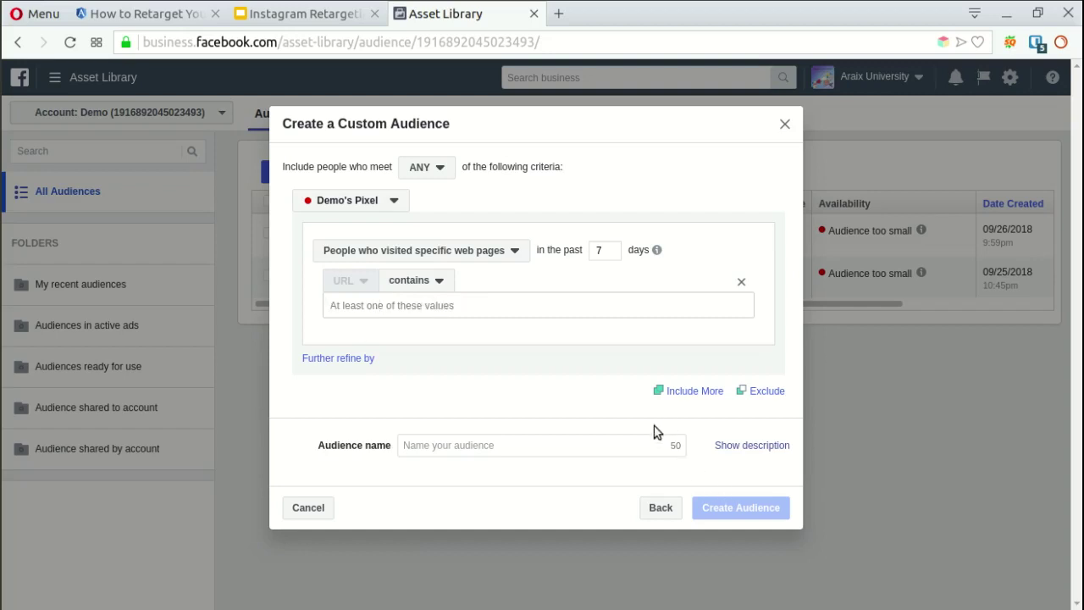
Discard the unfinished custom audience and examine the size, availability and sharing columns of the existing audiences
{"action": "left_click", "coordinate": [497, 251]}
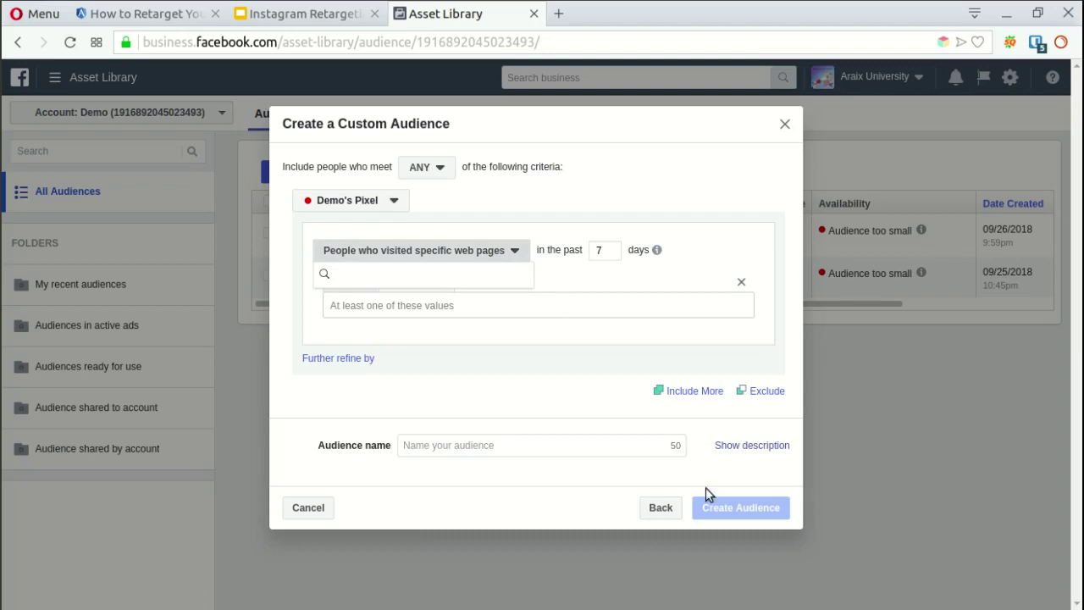
{"action": "left_click", "coordinate": [783, 125]}
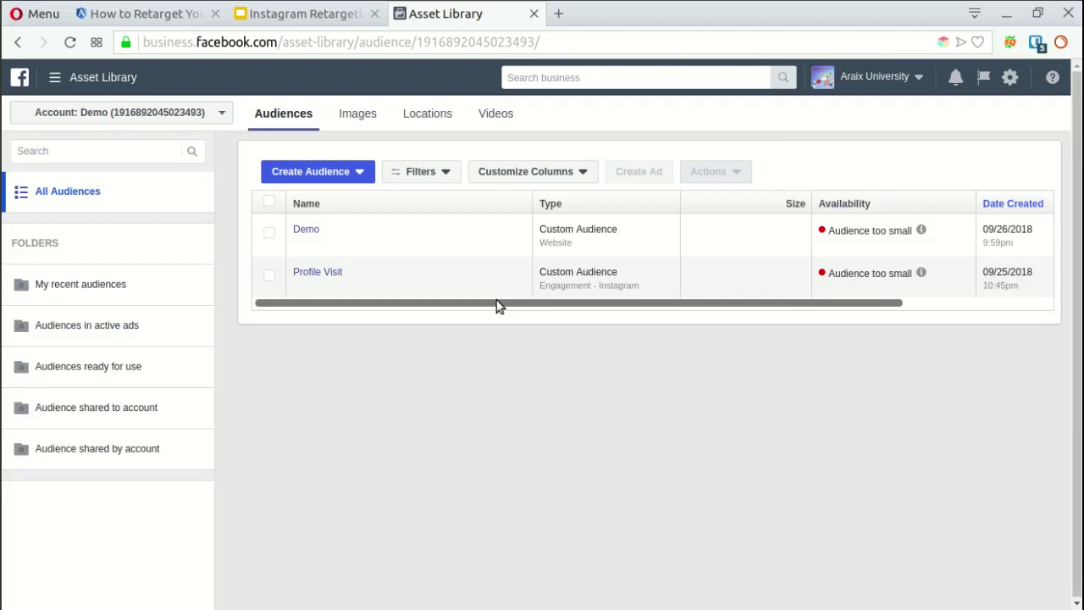
{"action": "left_click_drag", "start_coordinate": [498, 306], "coordinate": [694, 315]}
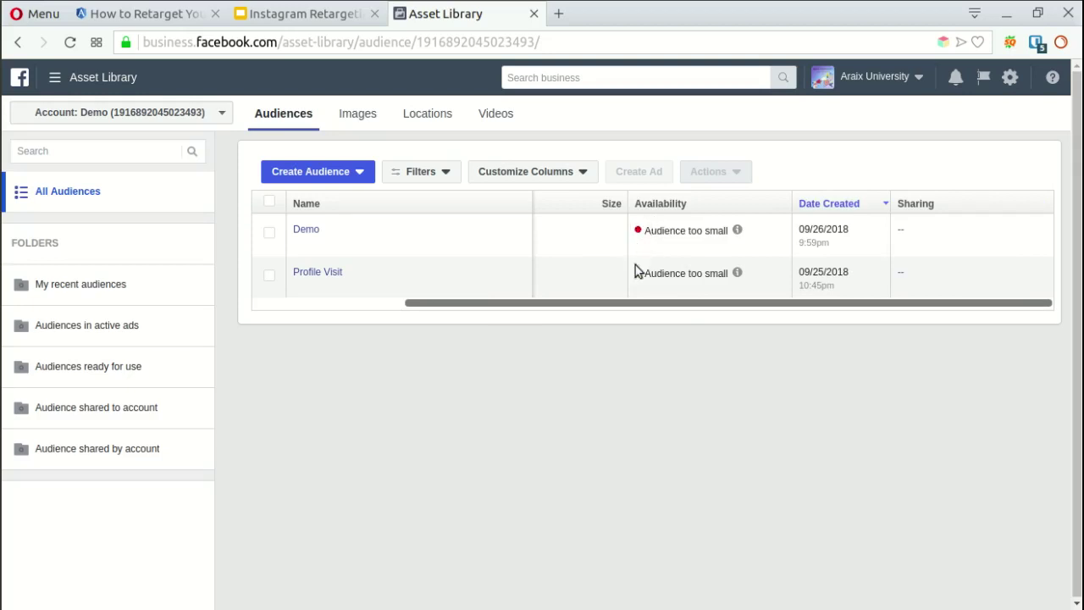
{"action": "left_click_drag", "start_coordinate": [649, 305], "coordinate": [475, 300]}
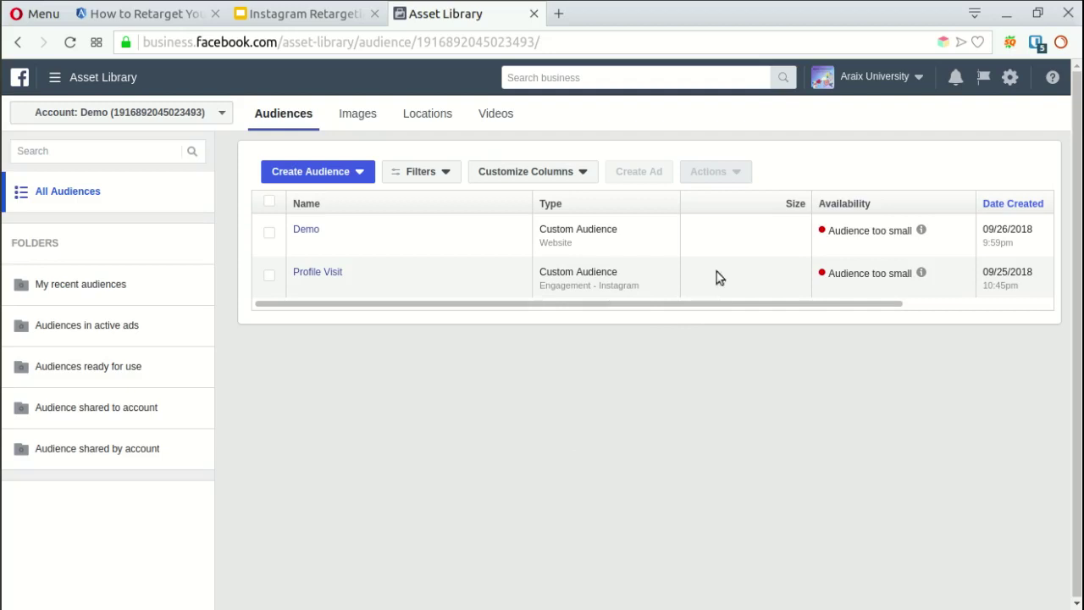
Go to Ads Manager for the Demo account, start creating a new campaign and dismiss the previously saved draft
{"action": "left_click", "coordinate": [136, 82]}
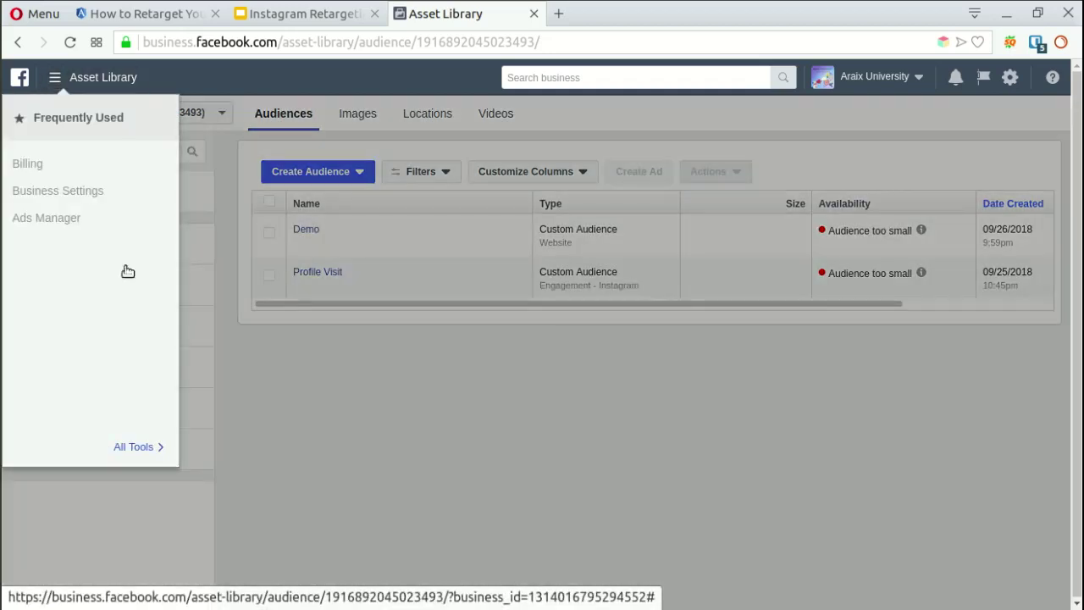
{"action": "mouse_move", "coordinate": [134, 454]}
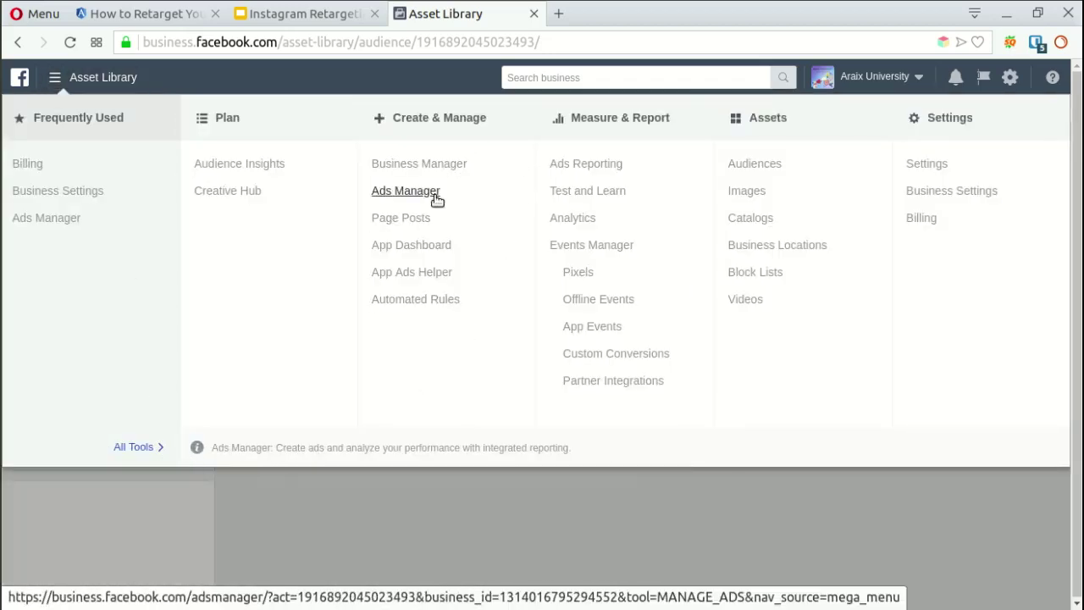
{"action": "left_click", "coordinate": [420, 198]}
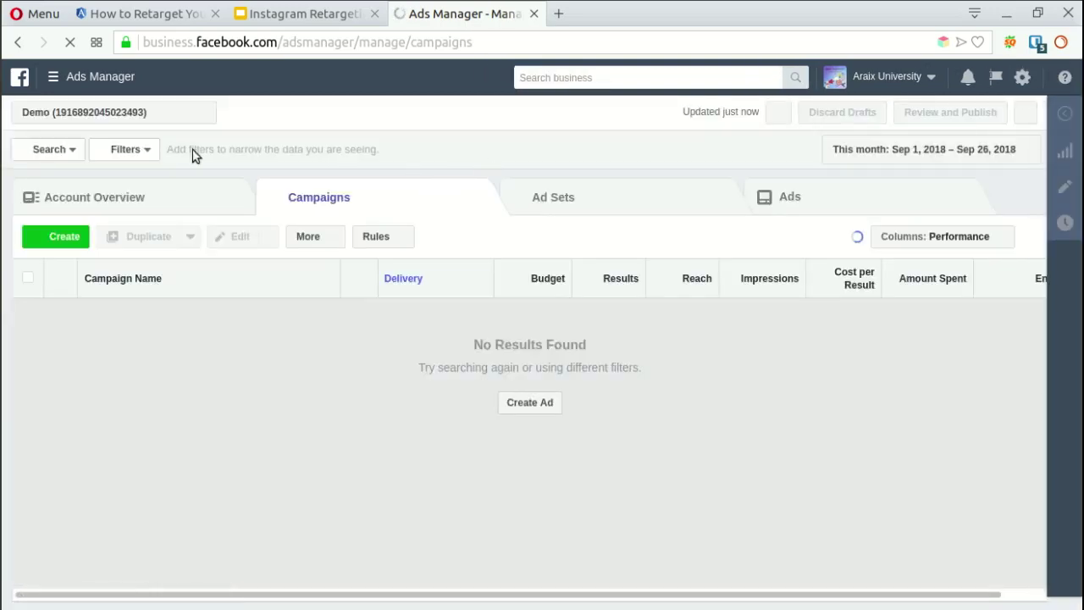
{"action": "left_click", "coordinate": [56, 240]}
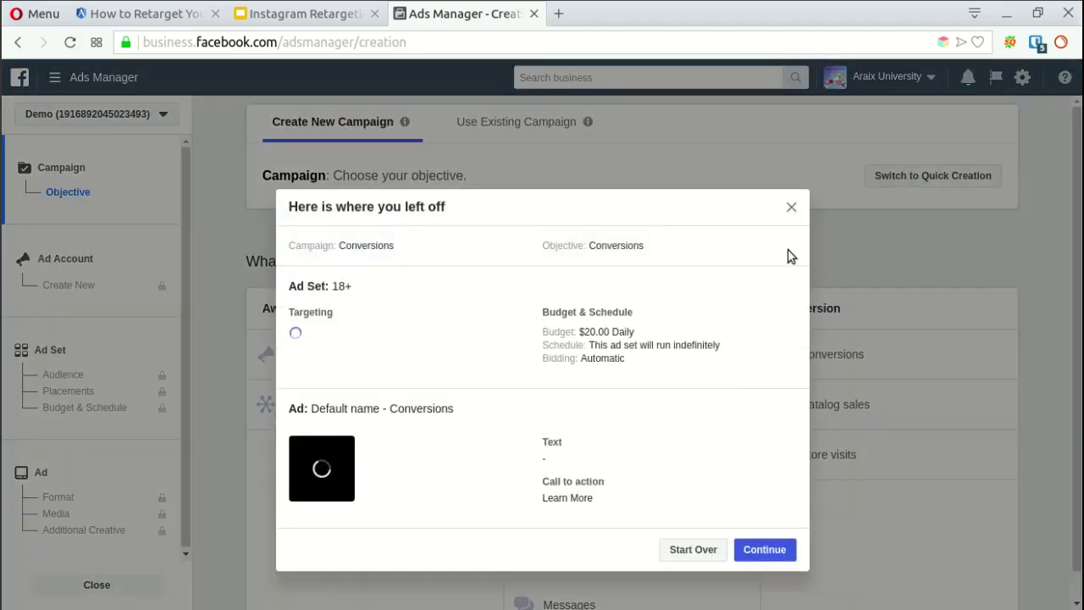
{"action": "left_click", "coordinate": [793, 210]}
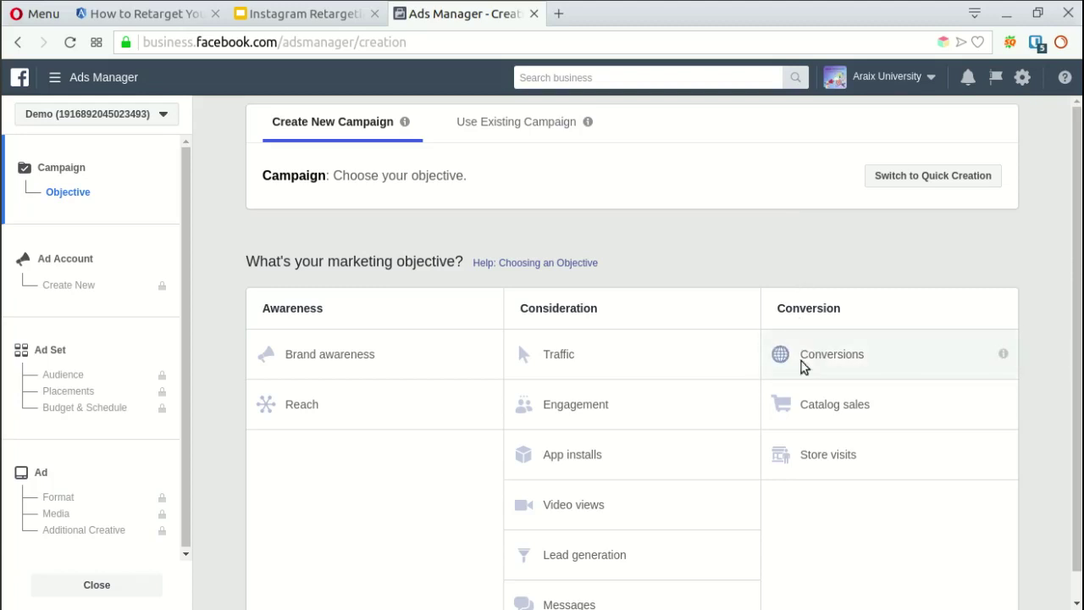
{"action": "scroll", "coordinate": [980, 346], "scroll_direction": "down", "scroll_amount": 1}
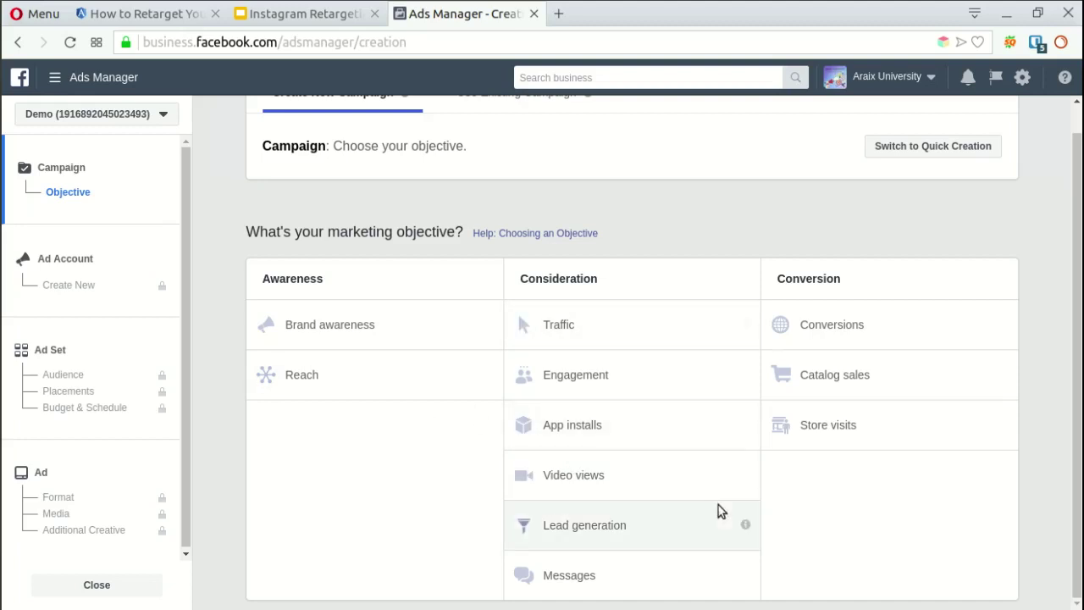
{"action": "left_click", "coordinate": [834, 327]}
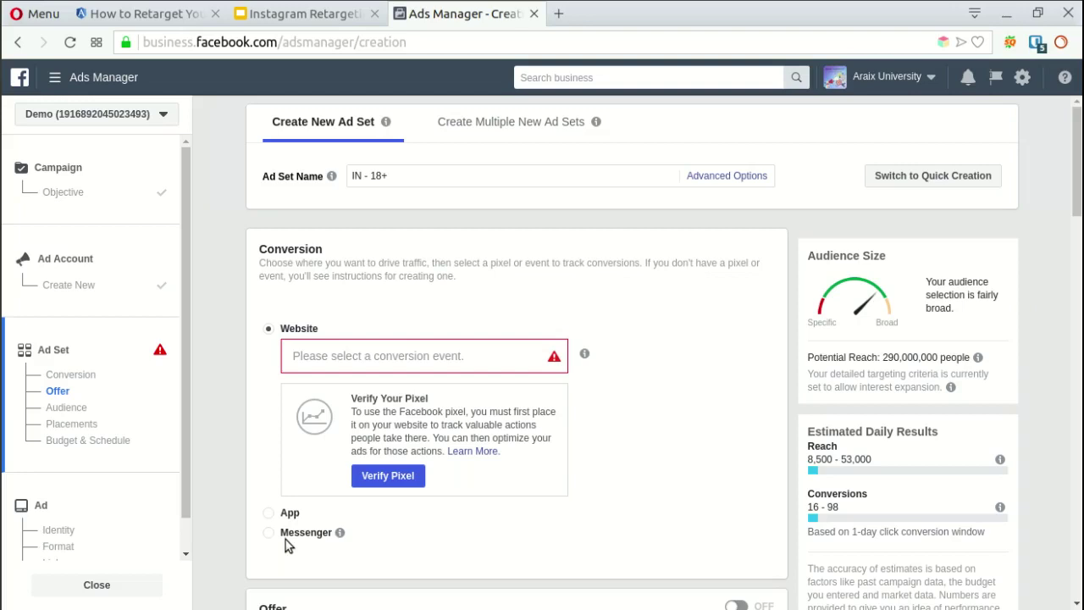
{"action": "left_click", "coordinate": [316, 356]}
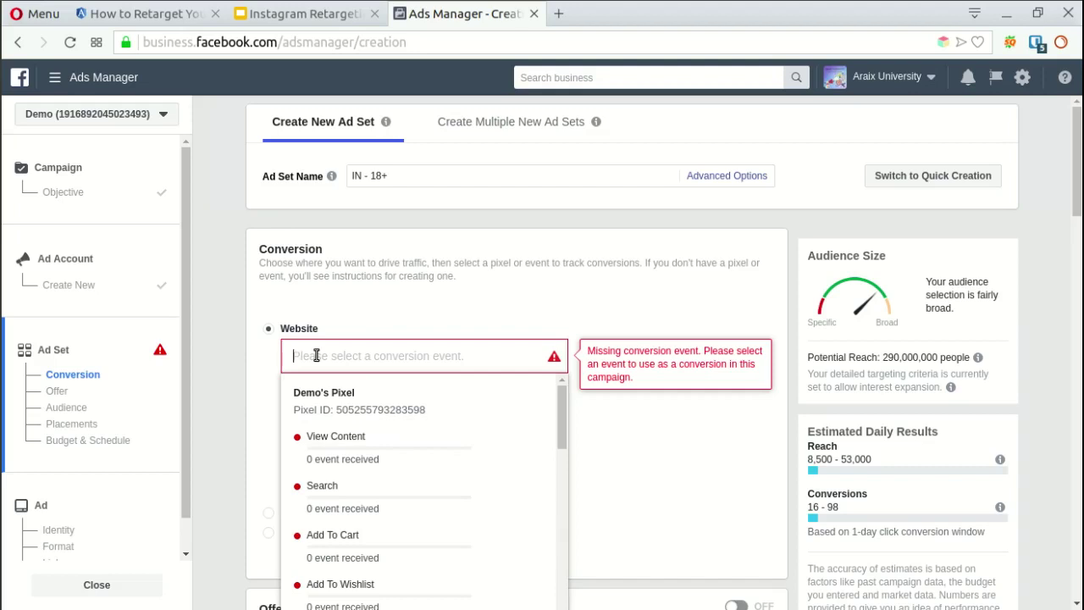
{"action": "type", "text": "Pur"}
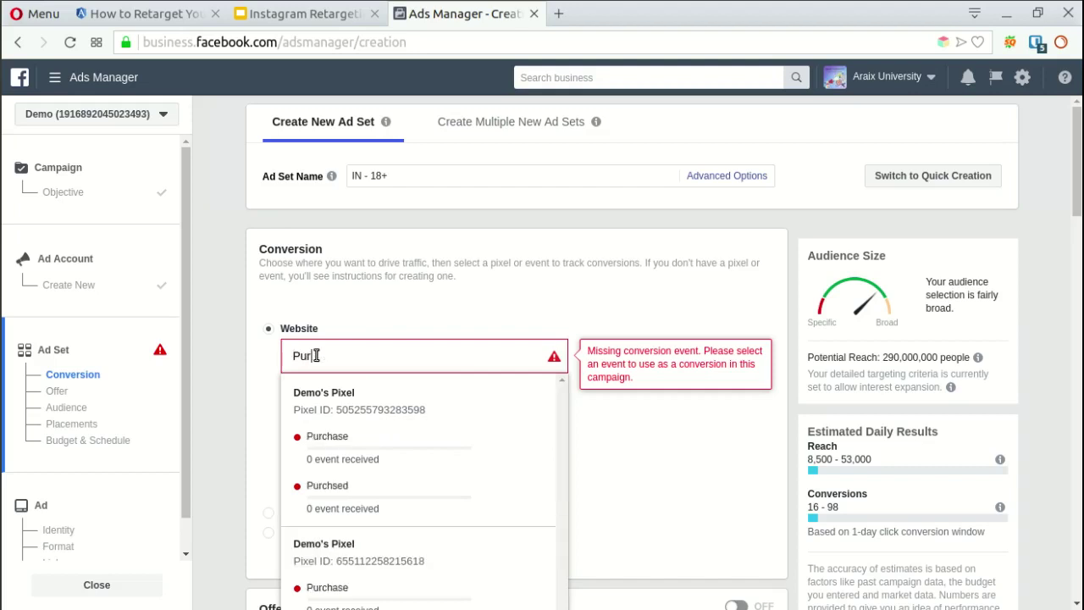
{"action": "type", "text": "ch"}
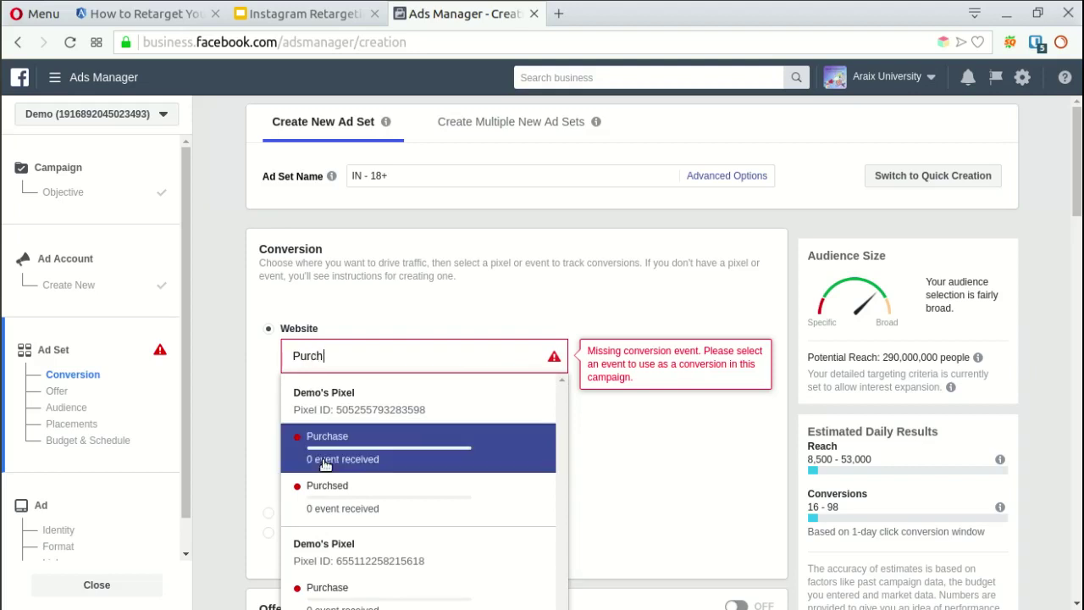
{"action": "left_click", "coordinate": [433, 455]}
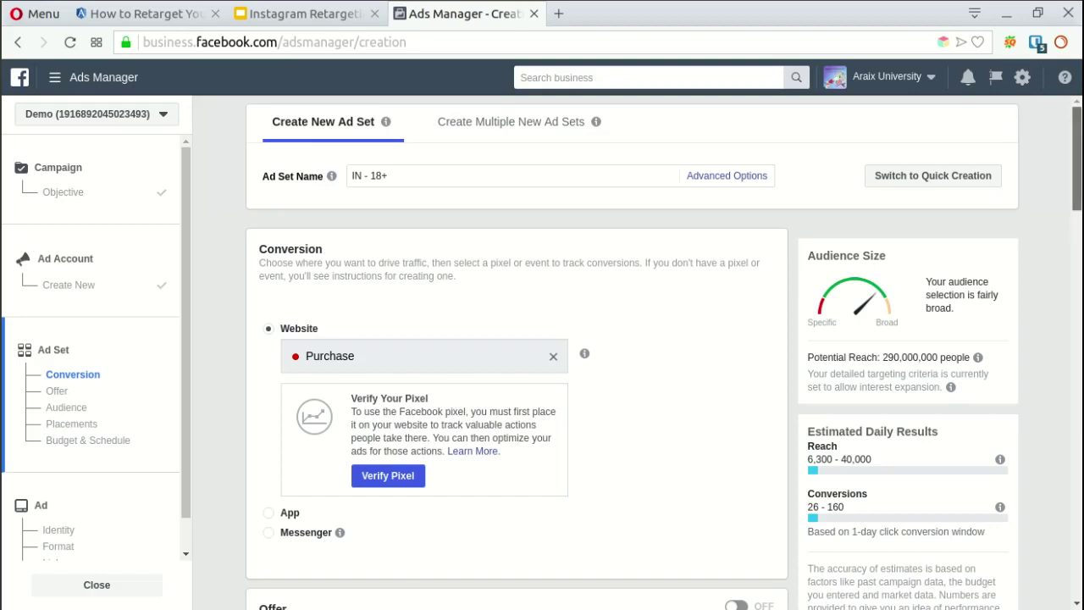
Add the Demo website audience to the ad set's custom audiences
{"action": "scroll", "coordinate": [1076, 160], "scroll_direction": "down", "scroll_amount": 2}
{"action": "scroll", "coordinate": [644, 373], "scroll_direction": "down", "scroll_amount": 3}
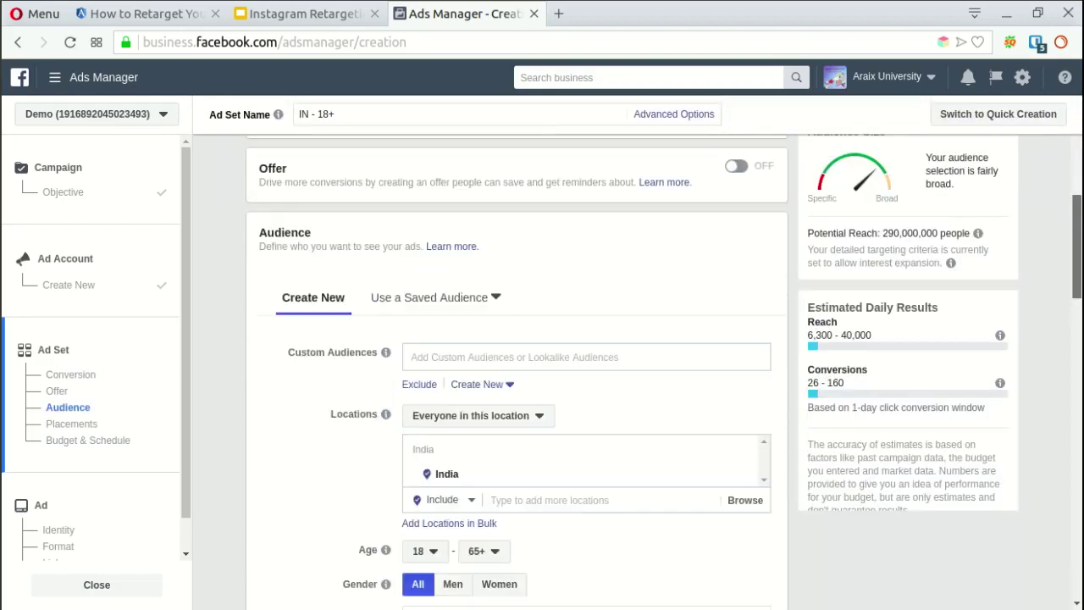
{"action": "scroll", "coordinate": [517, 373], "scroll_direction": "down", "scroll_amount": 1}
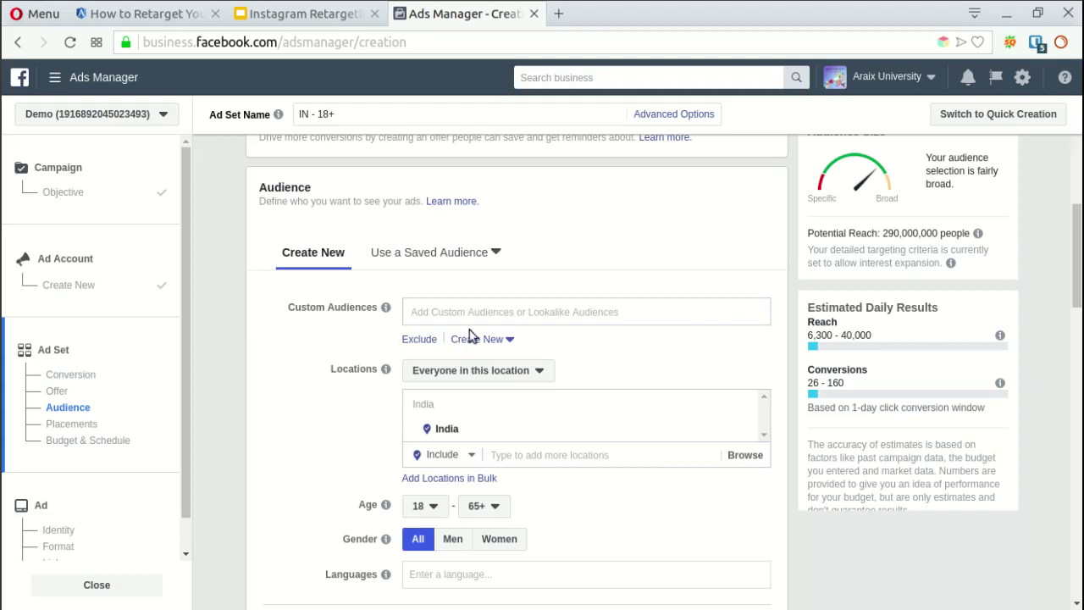
{"action": "mouse_move", "coordinate": [385, 308]}
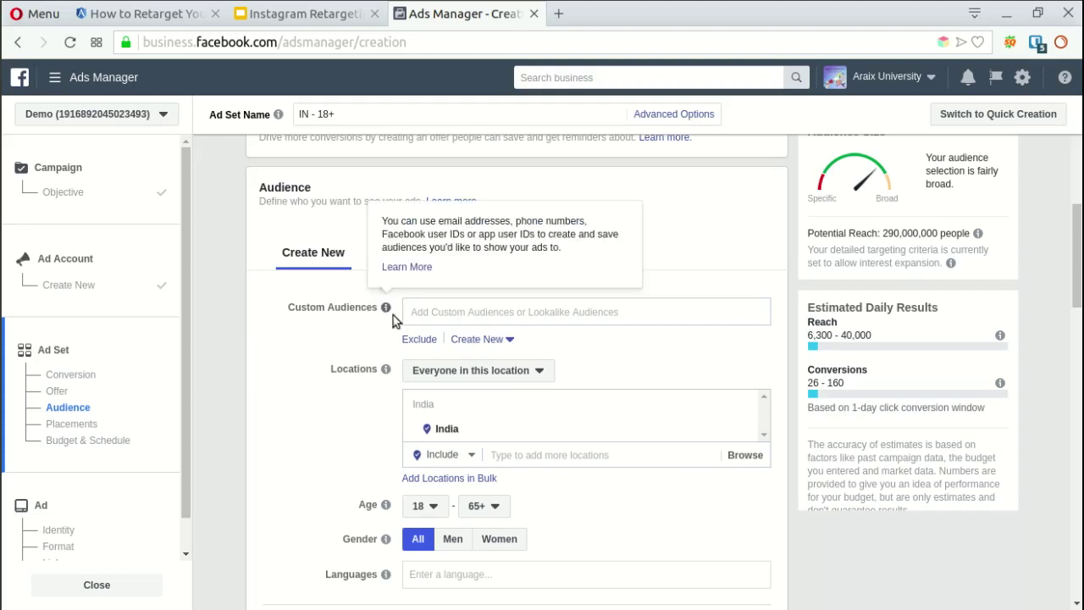
{"action": "left_click", "coordinate": [453, 314]}
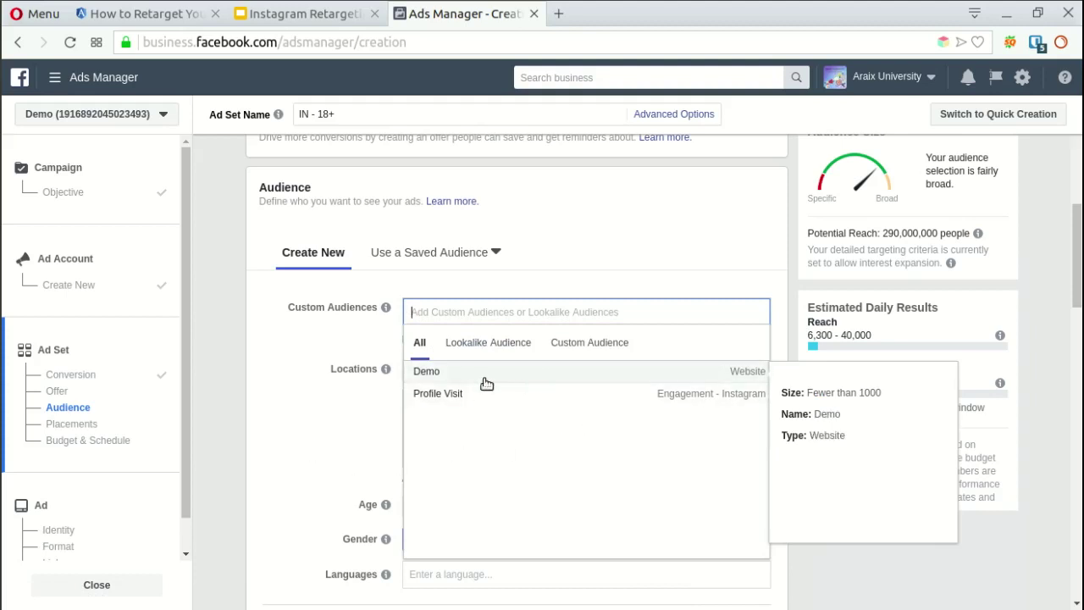
{"action": "left_click", "coordinate": [749, 380]}
{"action": "left_click", "coordinate": [360, 344]}
Restrict the ad set's audience to the language English (All)
{"action": "left_click_drag", "start_coordinate": [1078, 253], "coordinate": [1077, 281]}
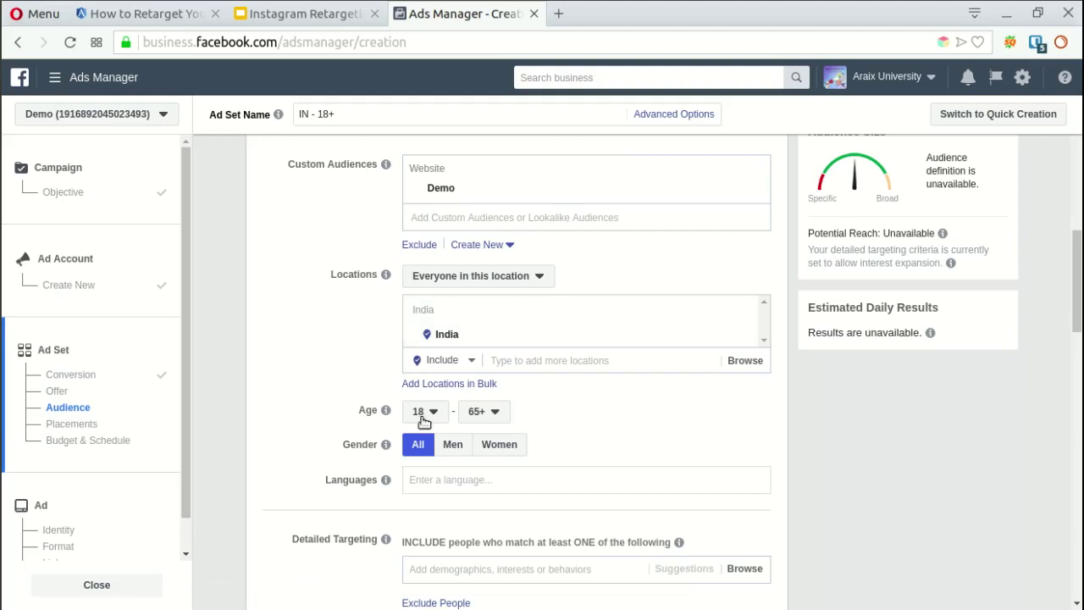
{"action": "scroll", "coordinate": [1077, 280], "scroll_direction": "down", "scroll_amount": 1}
{"action": "scroll", "coordinate": [1078, 280], "scroll_direction": "down", "scroll_amount": 3}
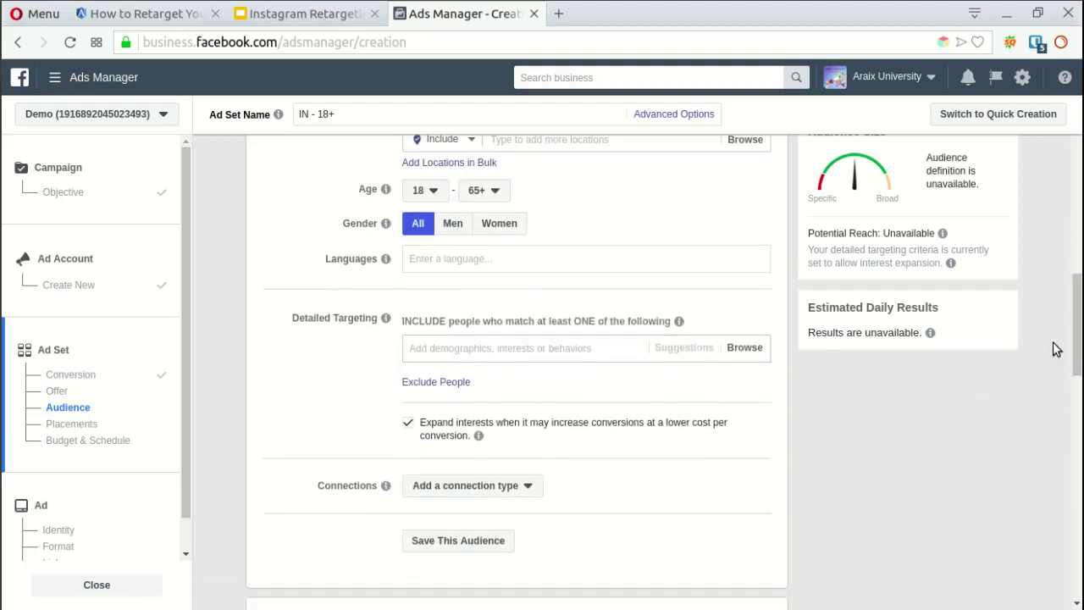
{"action": "left_click", "coordinate": [450, 259]}
{"action": "type", "text": "en"}
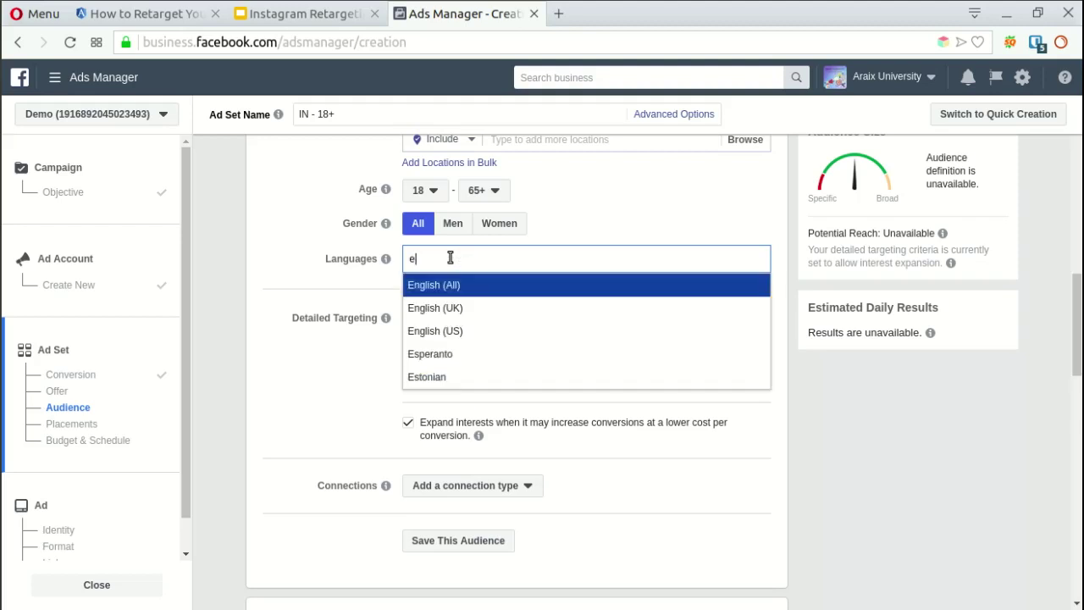
{"action": "left_click", "coordinate": [454, 291]}
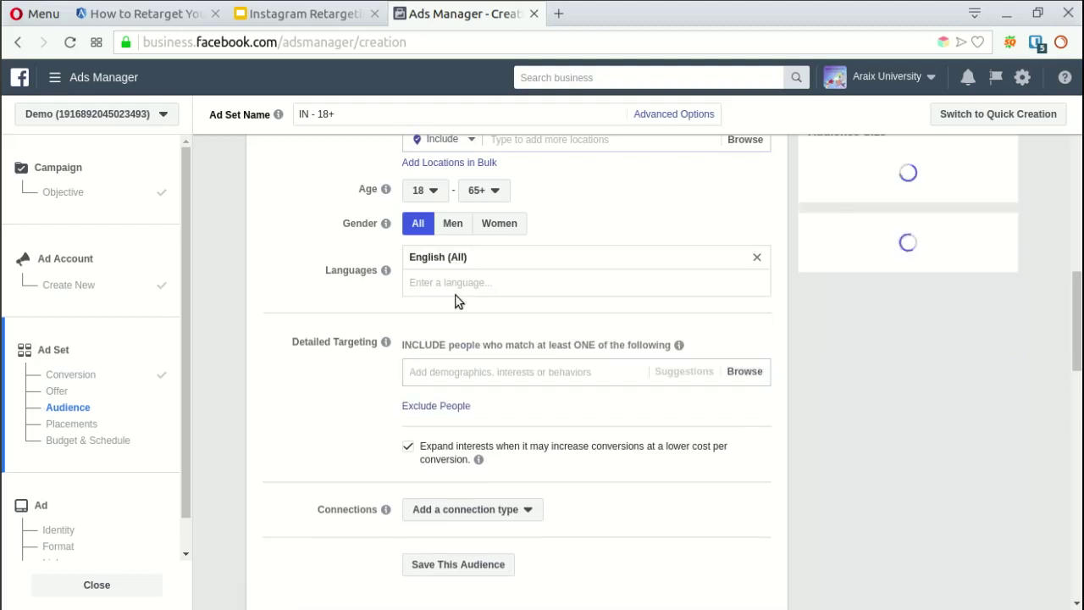
Browse the detailed targeting categories for demographics, interests and behaviors, and close the list without adding any
{"action": "left_click", "coordinate": [477, 373]}
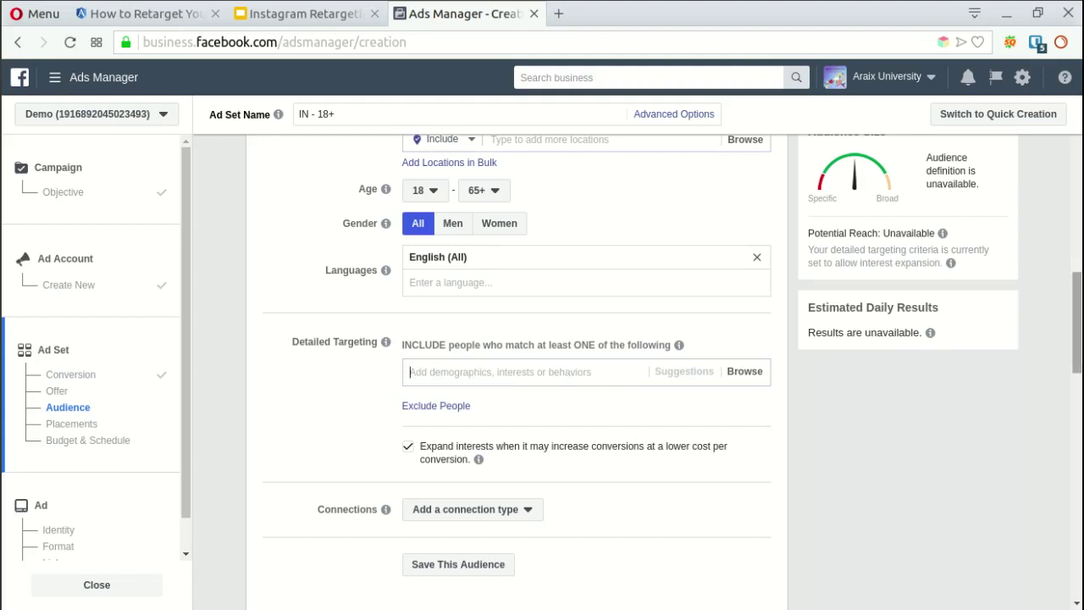
{"action": "scroll", "coordinate": [517, 373], "scroll_direction": "down", "scroll_amount": 3}
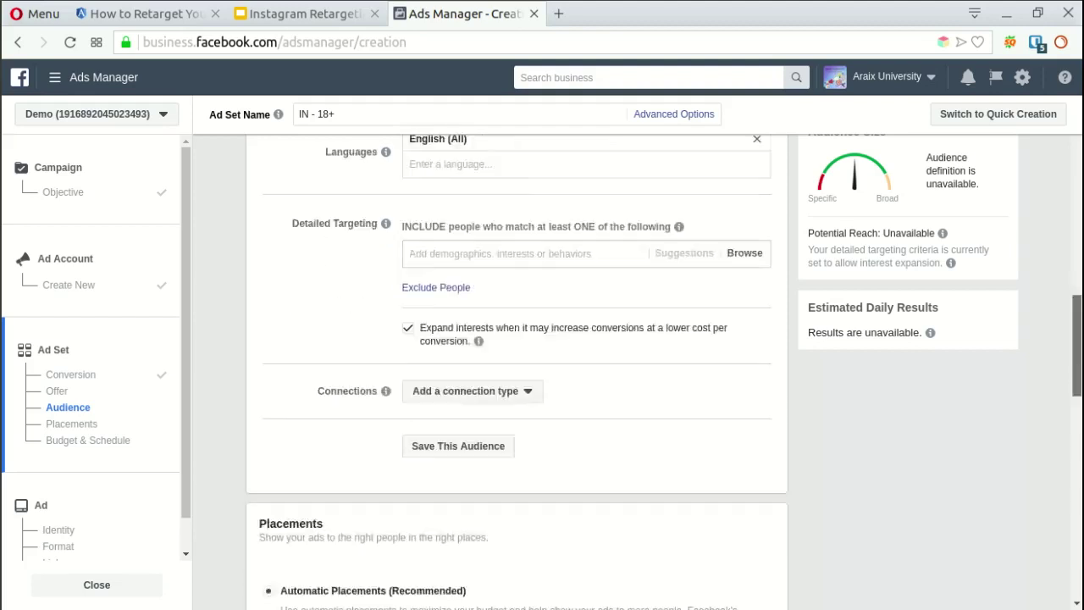
{"action": "scroll", "coordinate": [517, 373], "scroll_direction": "up", "scroll_amount": 1}
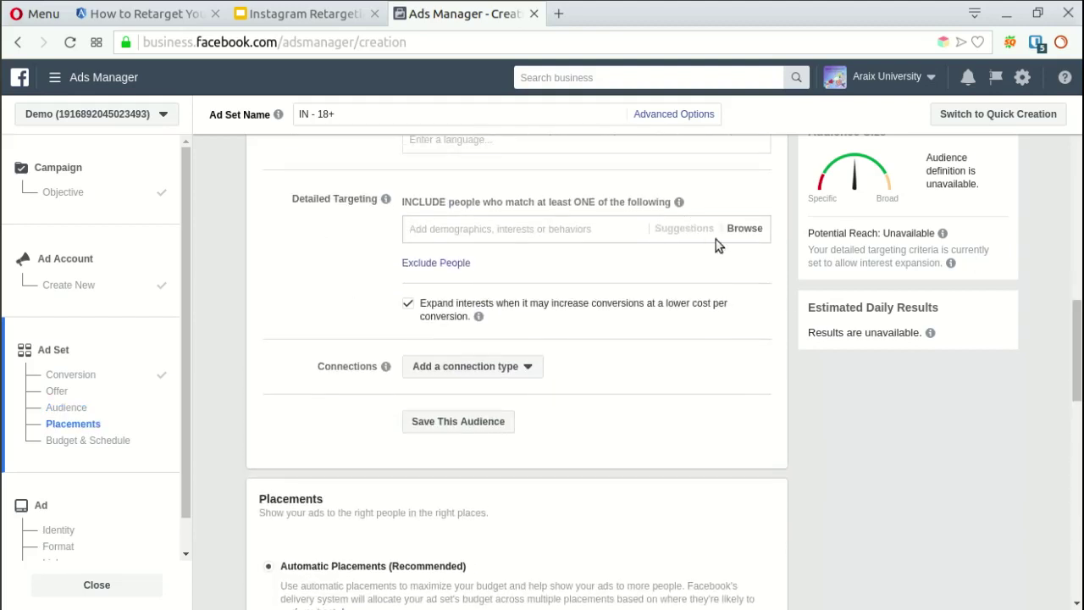
{"action": "left_click", "coordinate": [745, 230]}
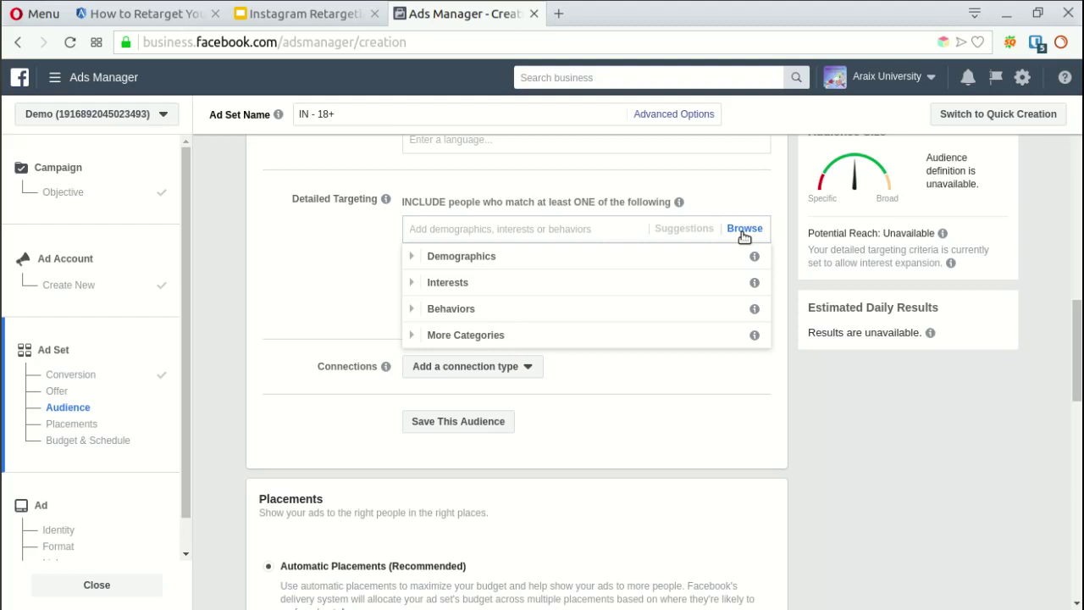
{"action": "left_click", "coordinate": [284, 250]}
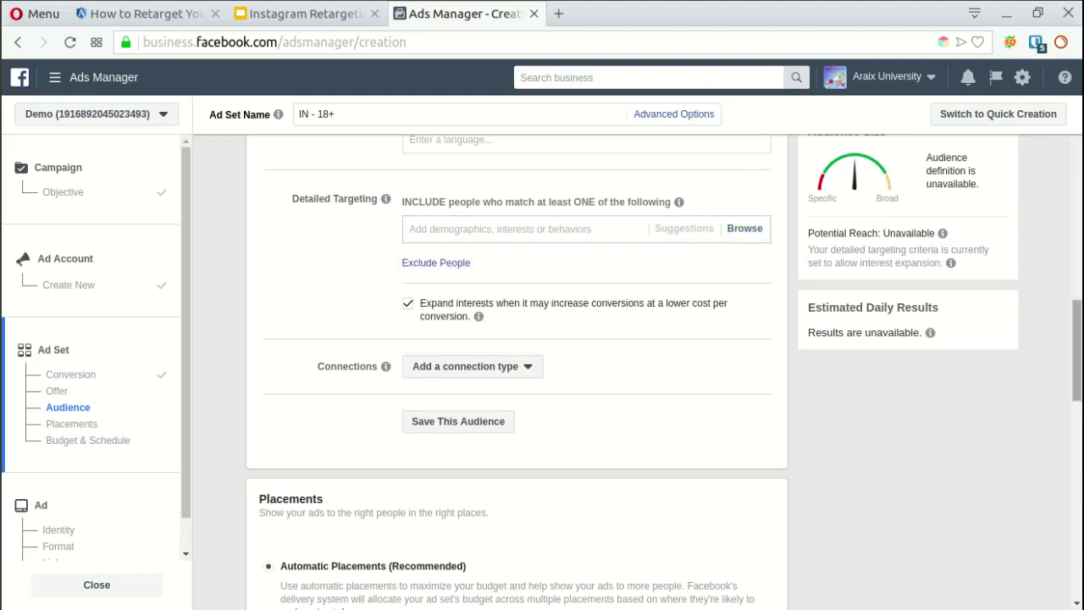
{"action": "scroll", "coordinate": [315, 250], "scroll_direction": "up", "scroll_amount": 3}
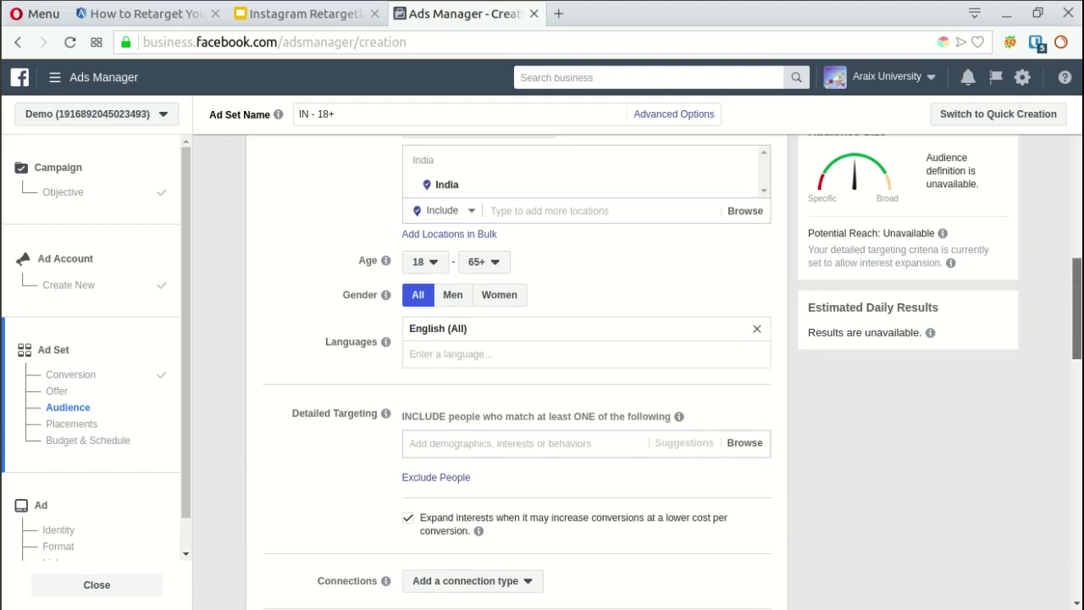
Switch to Edit Placements and exclude Facebook, Audience Network, Messenger and Instagram Stories, keeping only the Instagram Feed
{"action": "scroll", "coordinate": [517, 373], "scroll_direction": "down", "scroll_amount": 7}
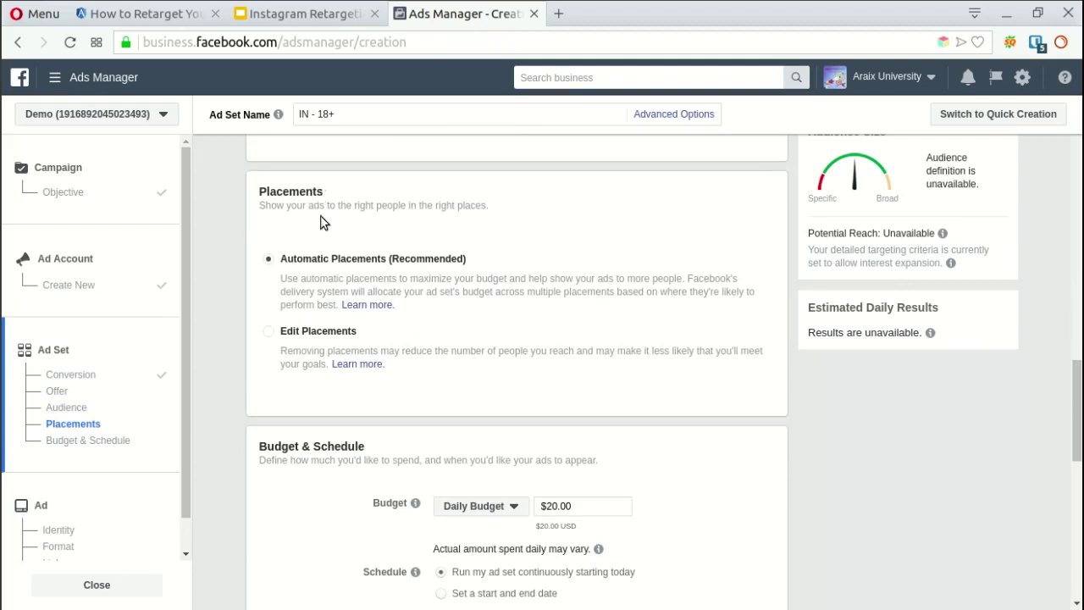
{"action": "left_click", "coordinate": [270, 334]}
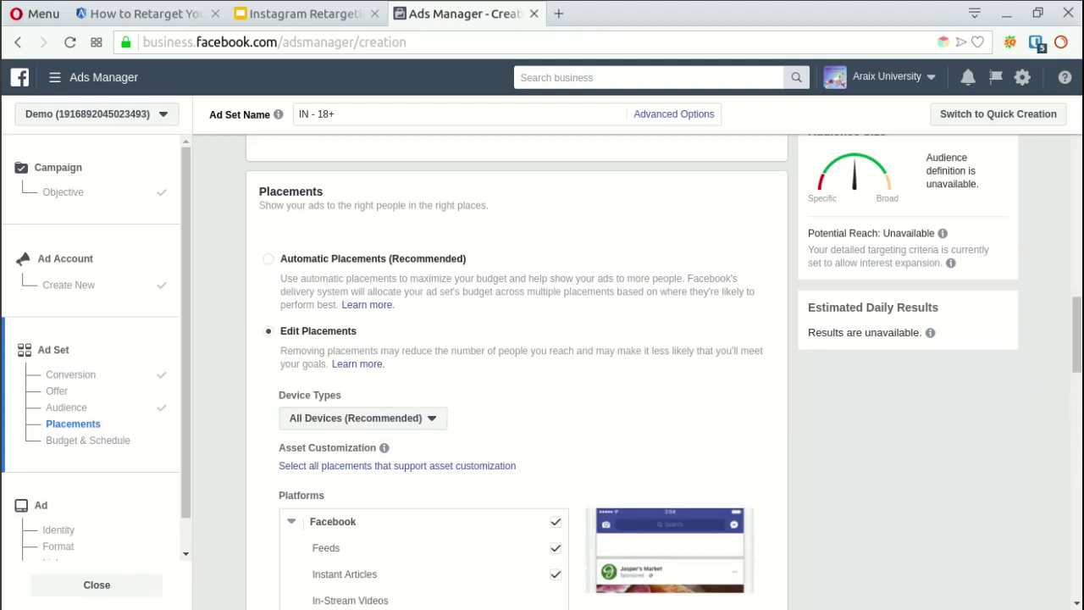
{"action": "left_click_drag", "start_coordinate": [1078, 330], "coordinate": [1078, 379]}
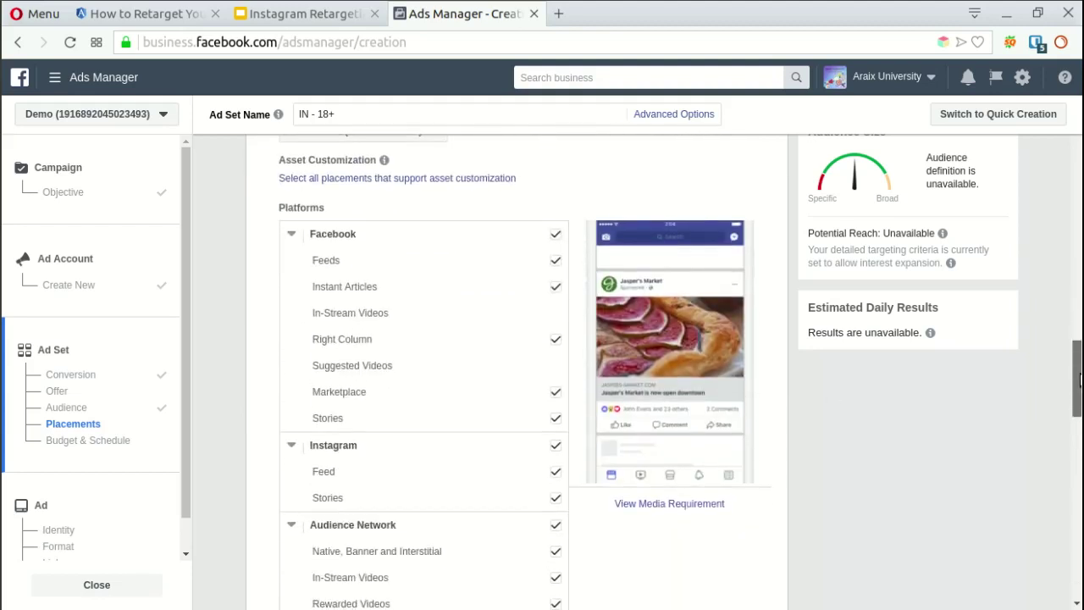
{"action": "left_click", "coordinate": [555, 240]}
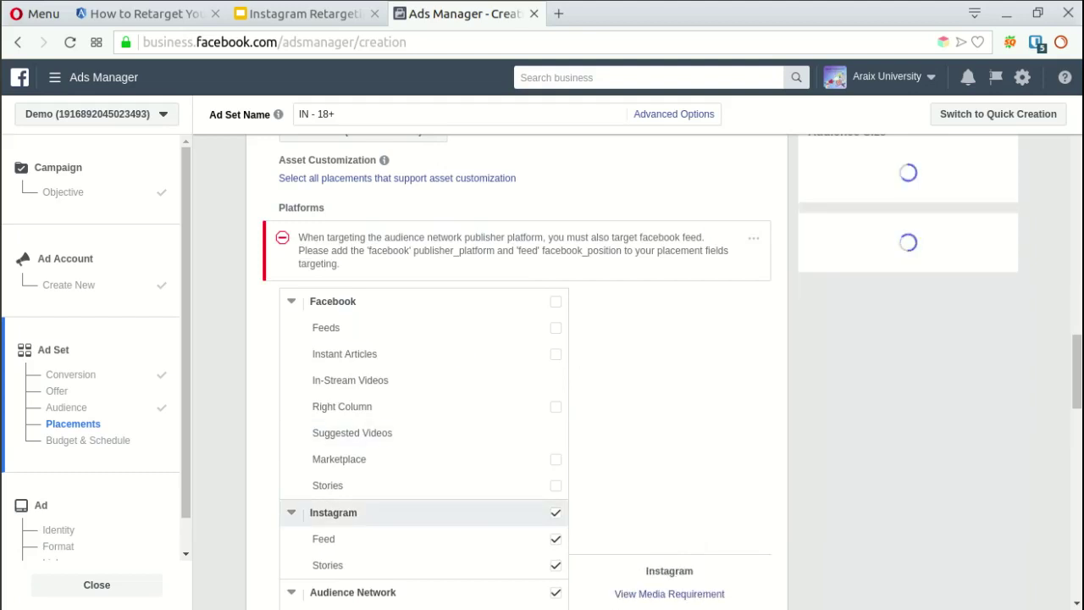
{"action": "scroll", "coordinate": [786, 322], "scroll_direction": "down", "scroll_amount": 5}
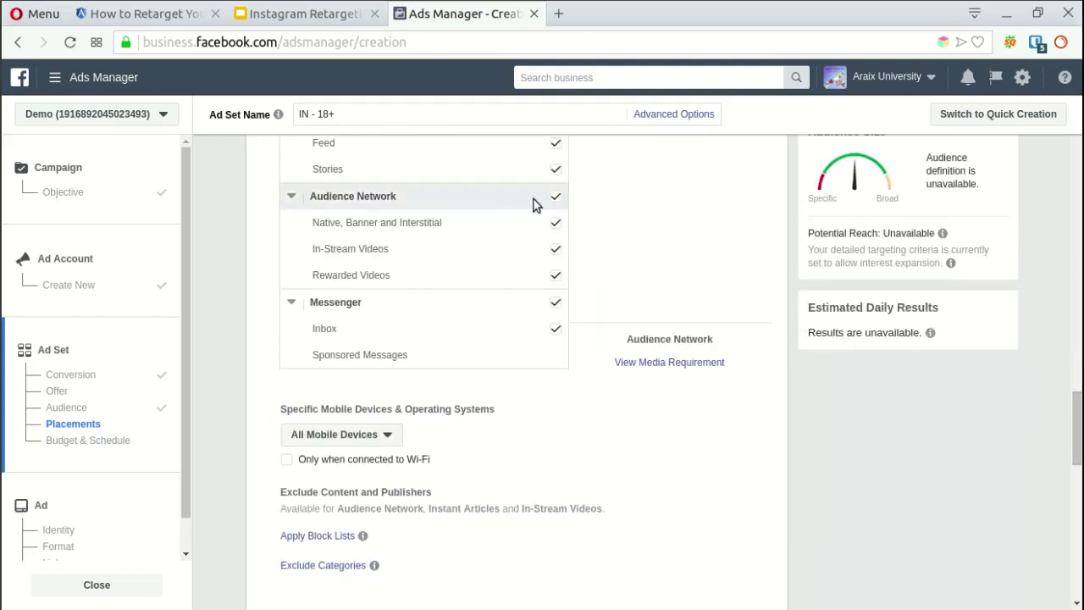
{"action": "left_click", "coordinate": [554, 196]}
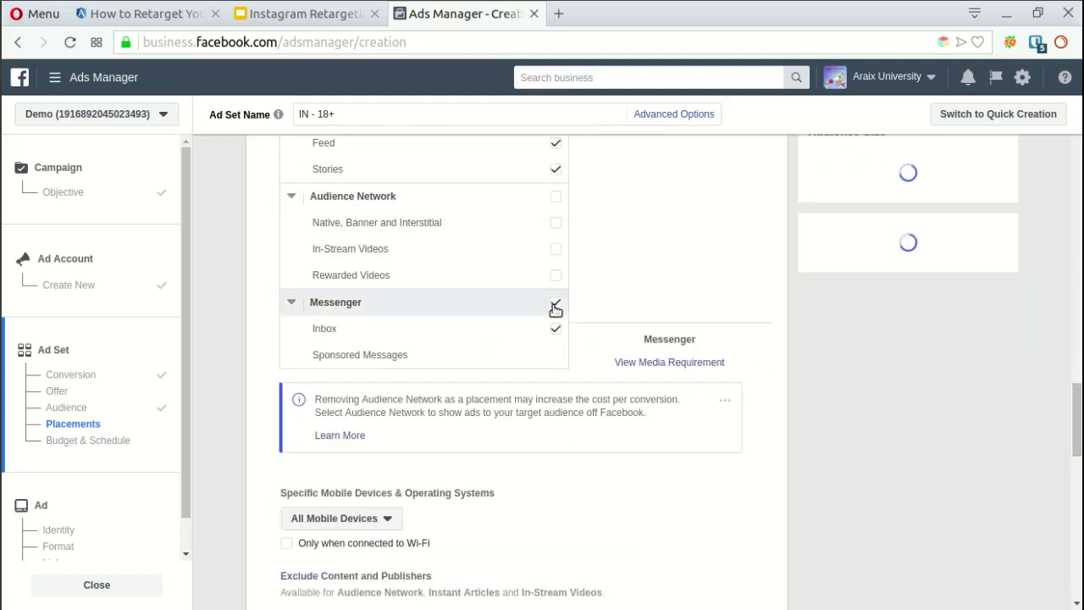
{"action": "left_click", "coordinate": [555, 301]}
{"action": "scroll", "coordinate": [555, 339], "scroll_direction": "up", "scroll_amount": 3}
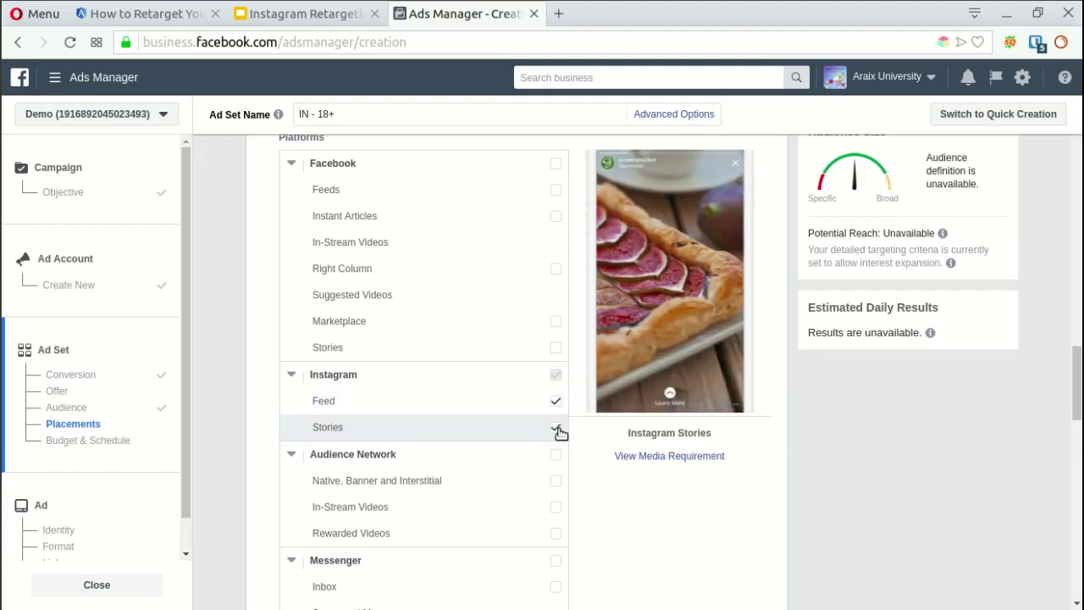
{"action": "left_click", "coordinate": [441, 432]}
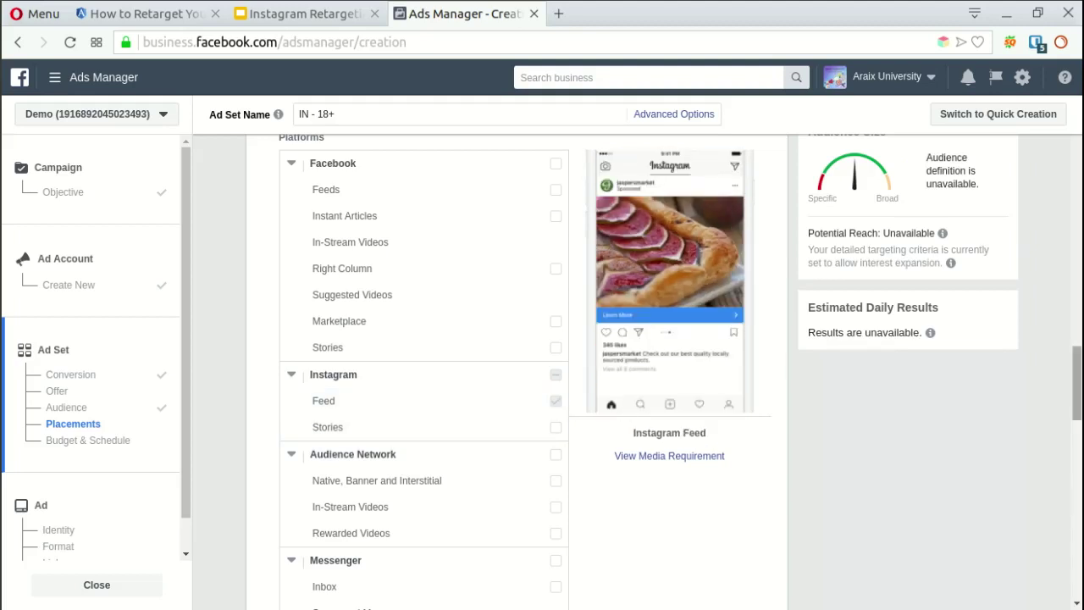
Review the ad set's mobile device and publisher exclusion options, and the daily budget and schedule settings
{"action": "scroll", "coordinate": [1078, 385], "scroll_direction": "down", "scroll_amount": 1}
{"action": "scroll", "coordinate": [1076, 390], "scroll_direction": "down", "scroll_amount": 4}
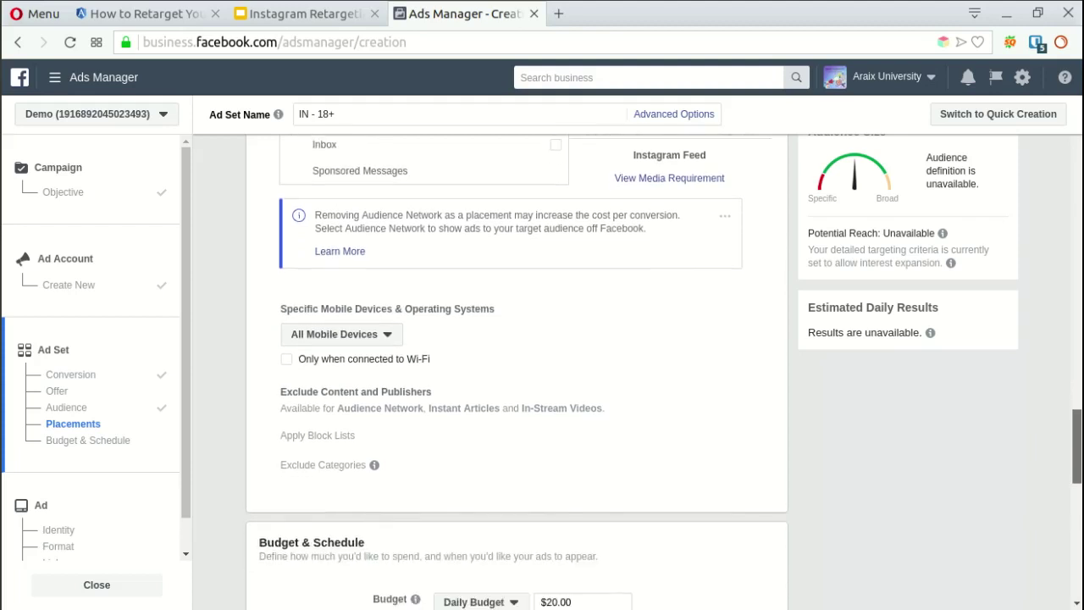
{"action": "scroll", "coordinate": [1067, 423], "scroll_direction": "down", "scroll_amount": 1}
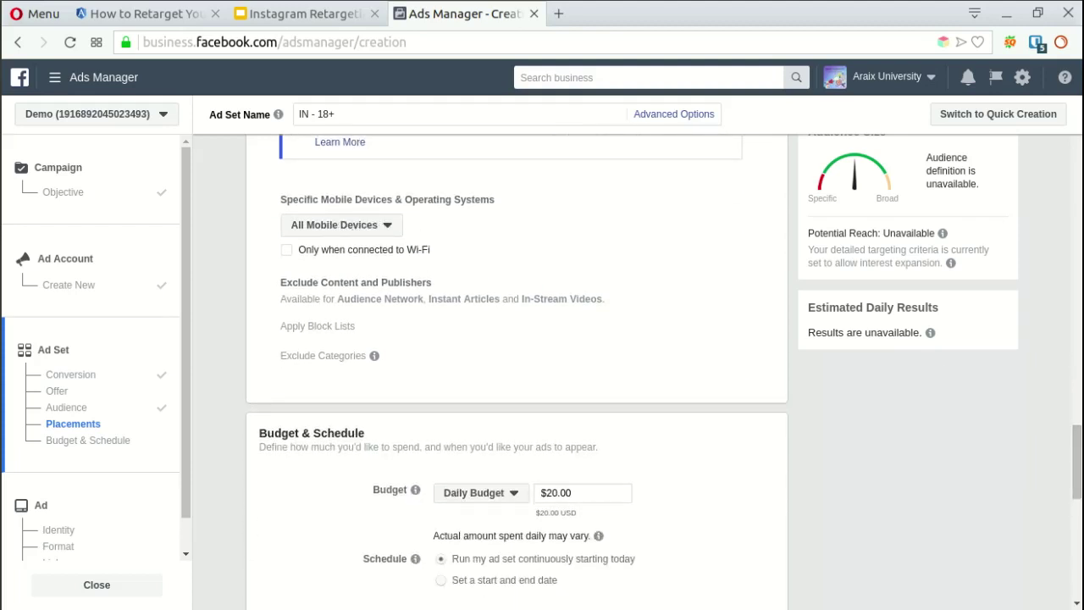
{"action": "scroll", "coordinate": [516, 372], "scroll_direction": "up", "scroll_amount": 5}
{"action": "scroll", "coordinate": [516, 372], "scroll_direction": "down", "scroll_amount": 8}
{"action": "scroll", "coordinate": [597, 402], "scroll_direction": "down", "scroll_amount": 1}
{"action": "scroll", "coordinate": [597, 402], "scroll_direction": "up", "scroll_amount": 6}
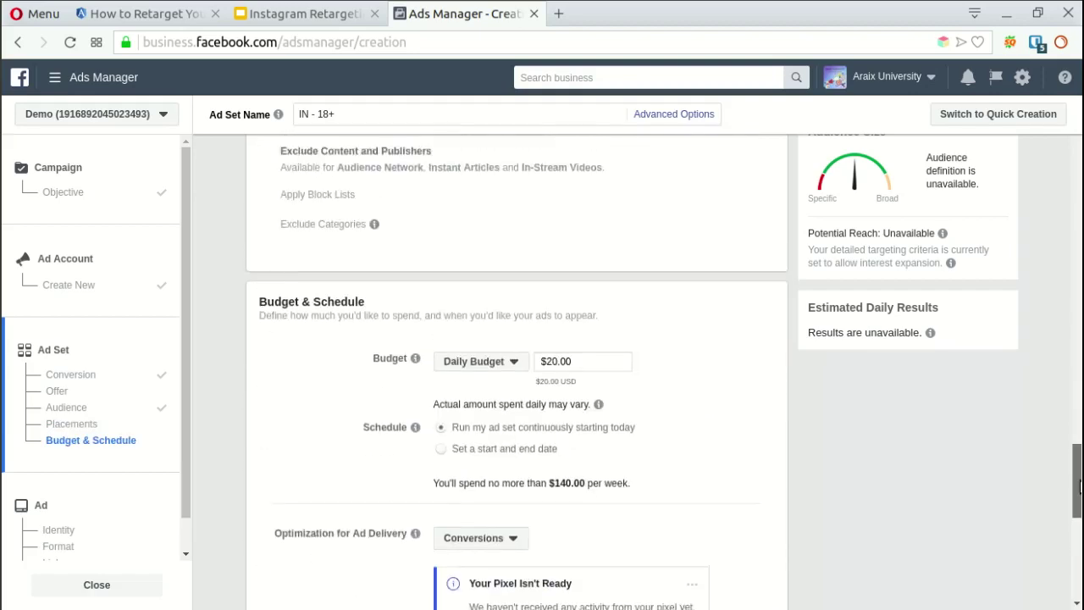
{"action": "left_click", "coordinate": [585, 373]}
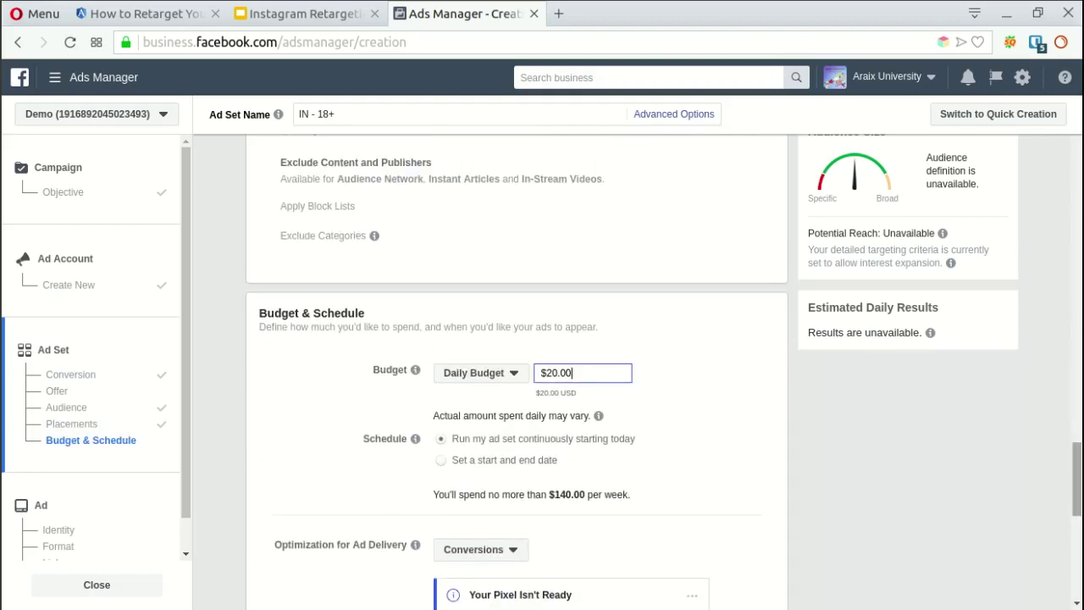
Inspect the ad delivery optimization choices without changing them, and review the conversion window and bid strategy settings
{"action": "scroll", "coordinate": [1076, 479], "scroll_direction": "down", "scroll_amount": 4}
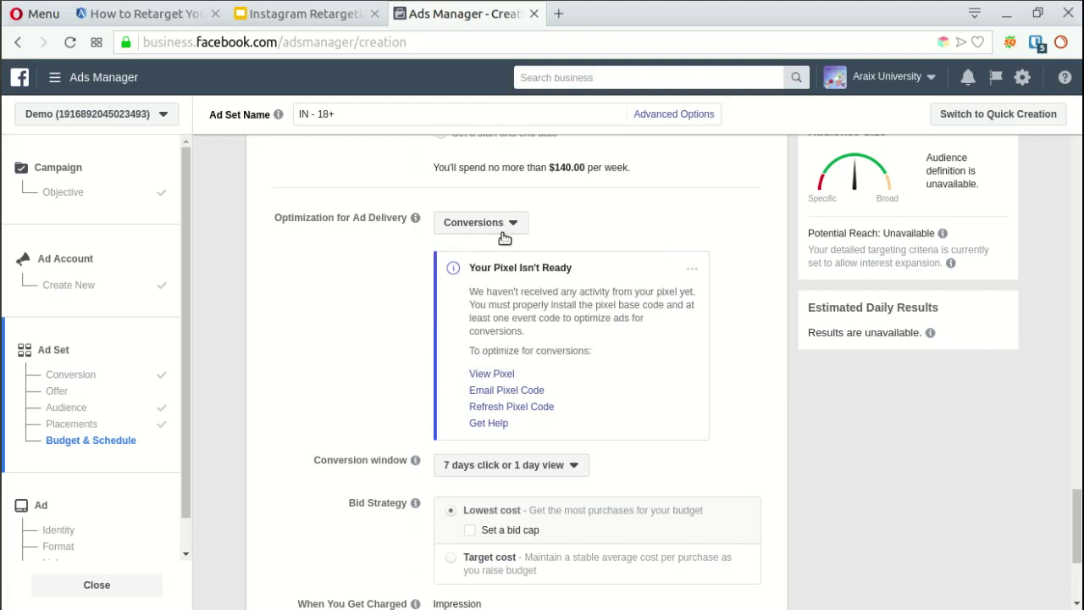
{"action": "left_click", "coordinate": [504, 228]}
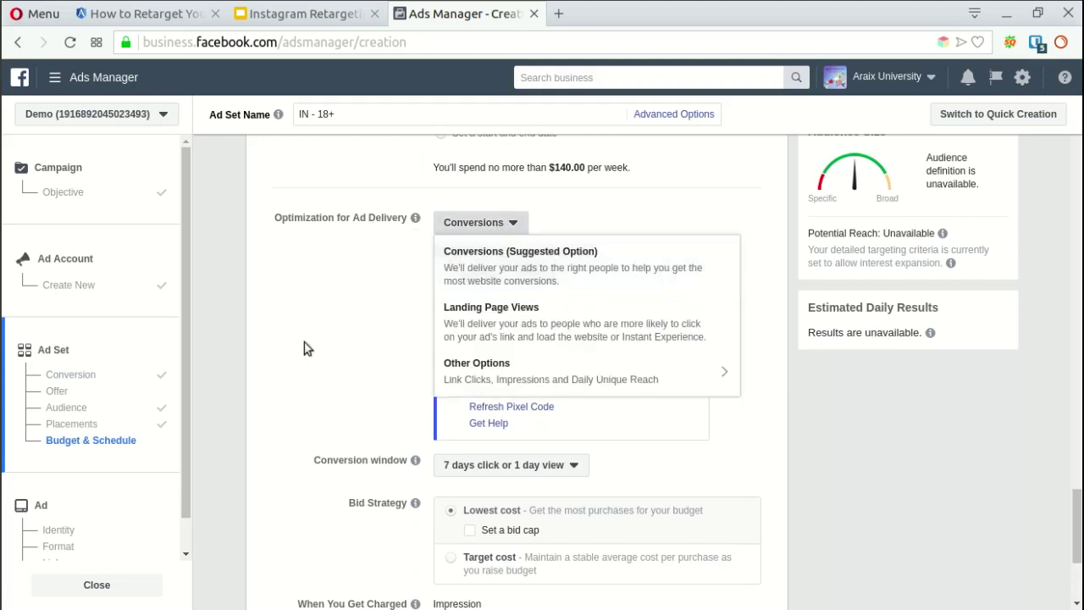
{"action": "left_click", "coordinate": [259, 361]}
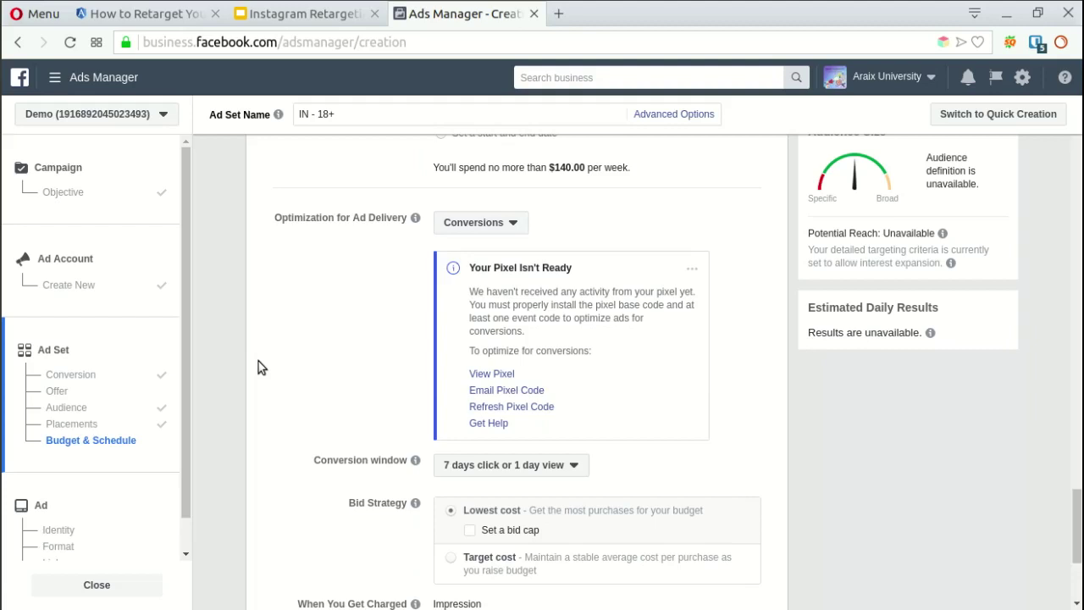
{"action": "scroll", "coordinate": [460, 307], "scroll_direction": "up", "scroll_amount": 15}
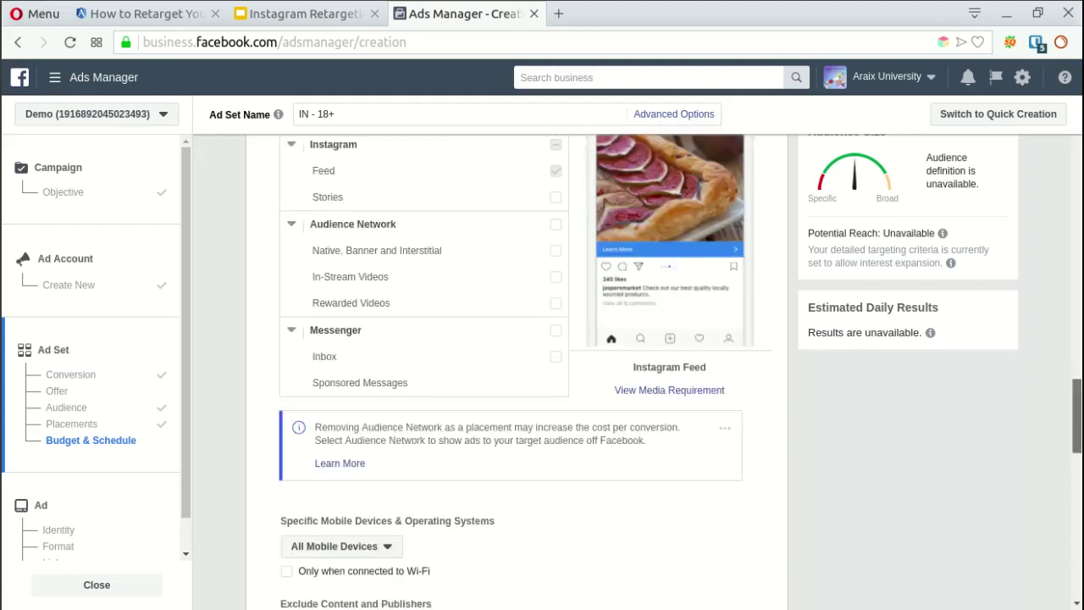
{"action": "left_click_drag", "start_coordinate": [1076, 148], "coordinate": [1077, 523]}
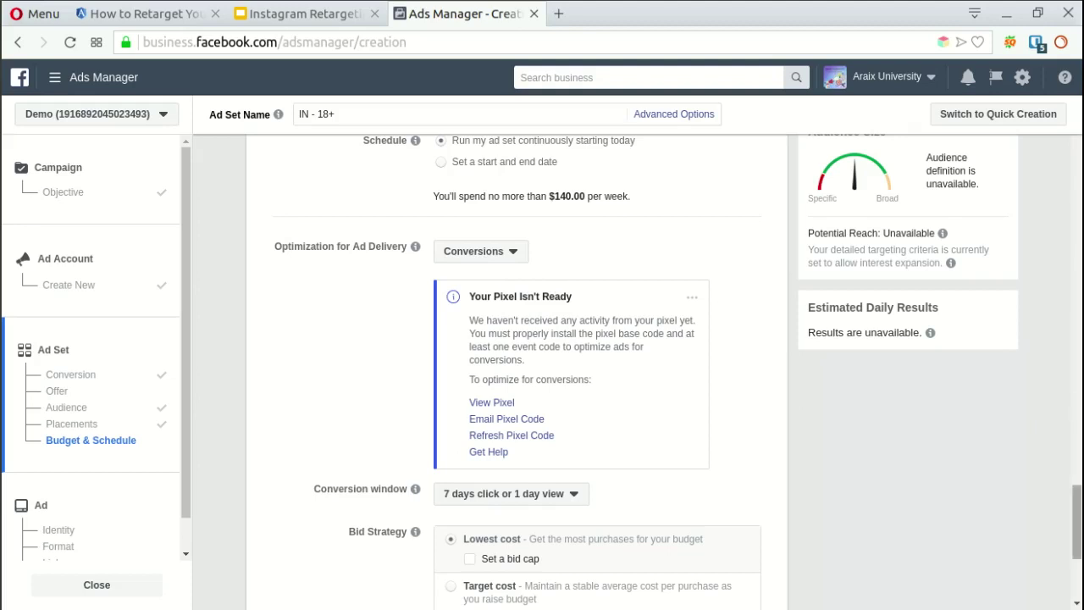
{"action": "scroll", "coordinate": [1077, 525], "scroll_direction": "down", "scroll_amount": 3}
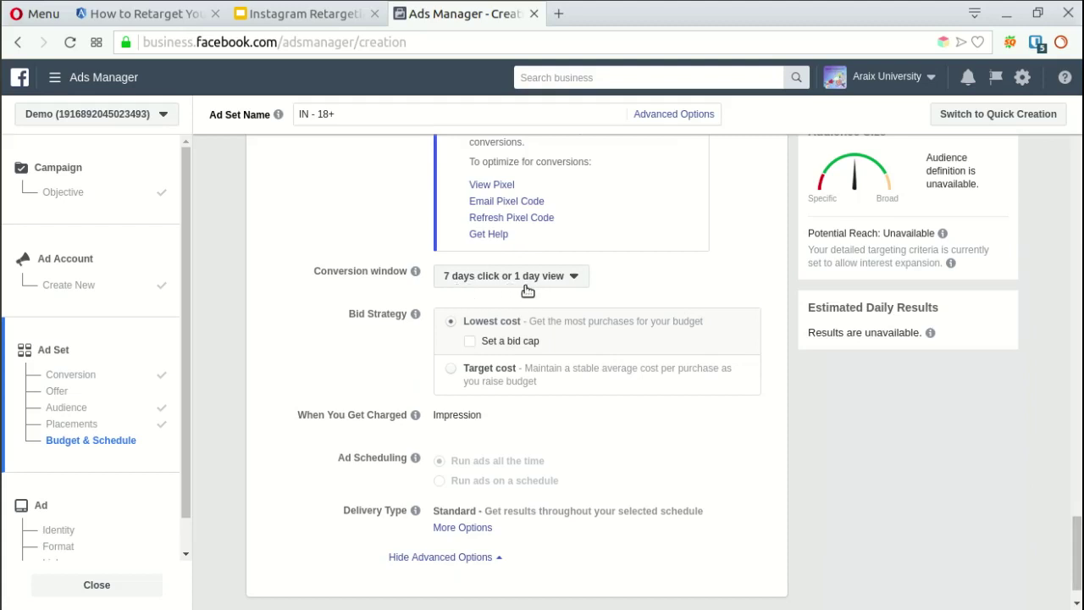
{"action": "mouse_move", "coordinate": [1076, 539]}
{"action": "left_mouse_down"}
{"action": "mouse_move", "coordinate": [1076, 498]}
{"action": "mouse_move", "coordinate": [1076, 519]}
{"action": "left_mouse_up"}
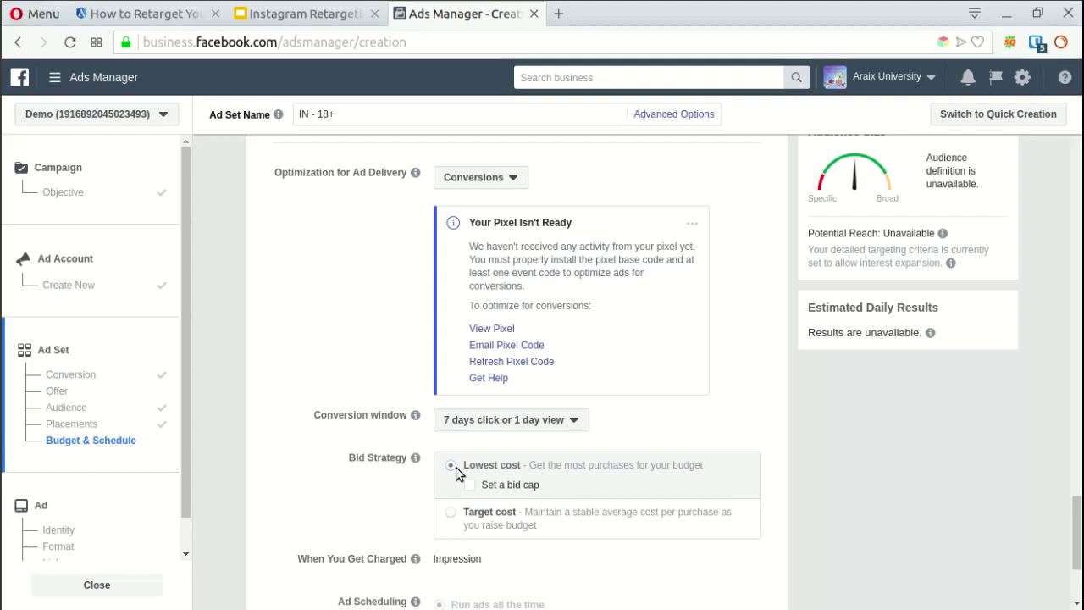
Try the Target cost bid strategy and return to Lowest cost
{"action": "left_click", "coordinate": [461, 519]}
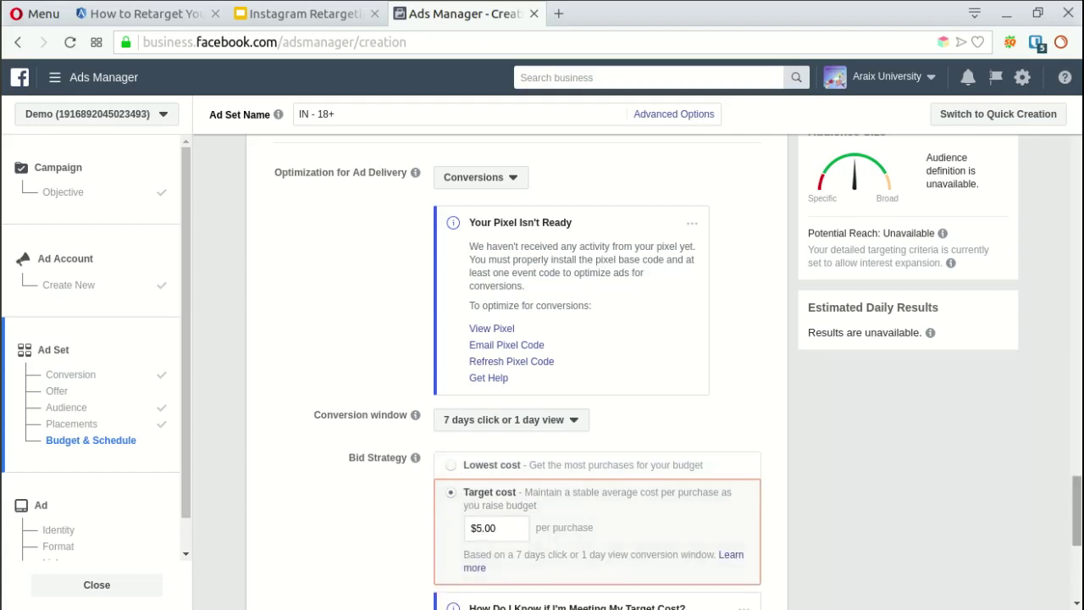
{"action": "scroll", "coordinate": [1077, 534], "scroll_direction": "down", "scroll_amount": 3}
{"action": "mouse_move", "coordinate": [503, 263]}
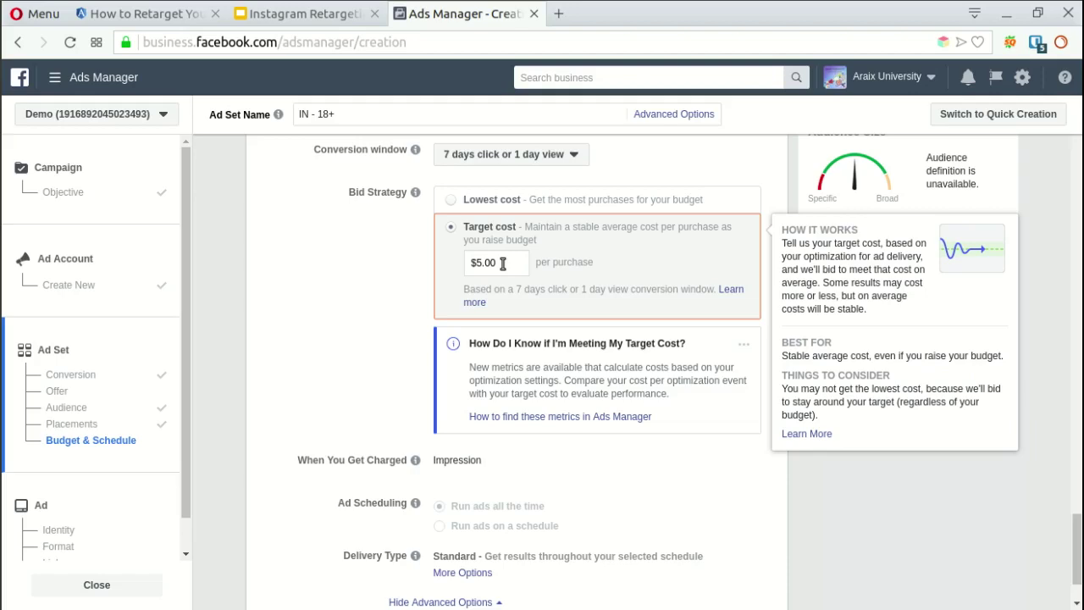
{"action": "left_click", "coordinate": [453, 202]}
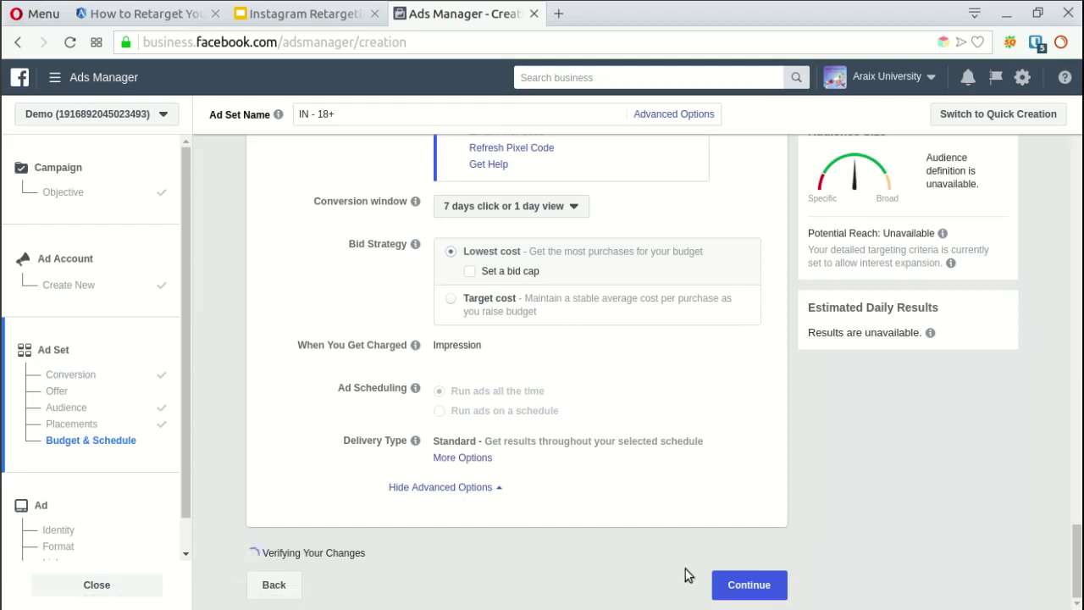
Continue from the ad set to the ad setup and check which Facebook Pages are available for the ad's identity
{"action": "left_click", "coordinate": [734, 597]}
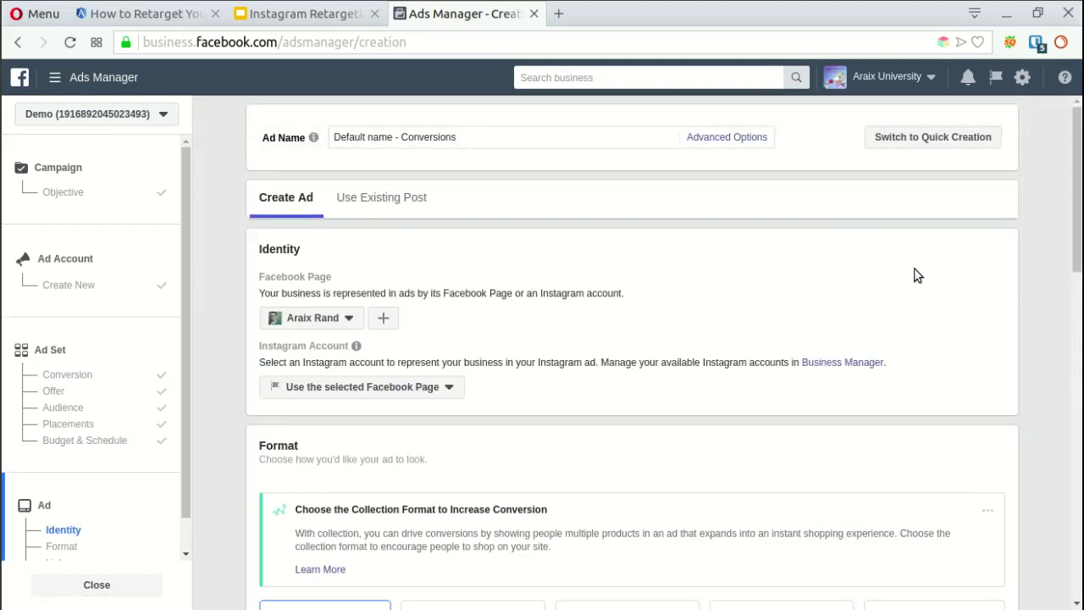
{"action": "mouse_move", "coordinate": [1078, 211]}
{"action": "left_mouse_down"}
{"action": "mouse_move", "coordinate": [1078, 506]}
{"action": "mouse_move", "coordinate": [1077, 212]}
{"action": "left_mouse_up"}
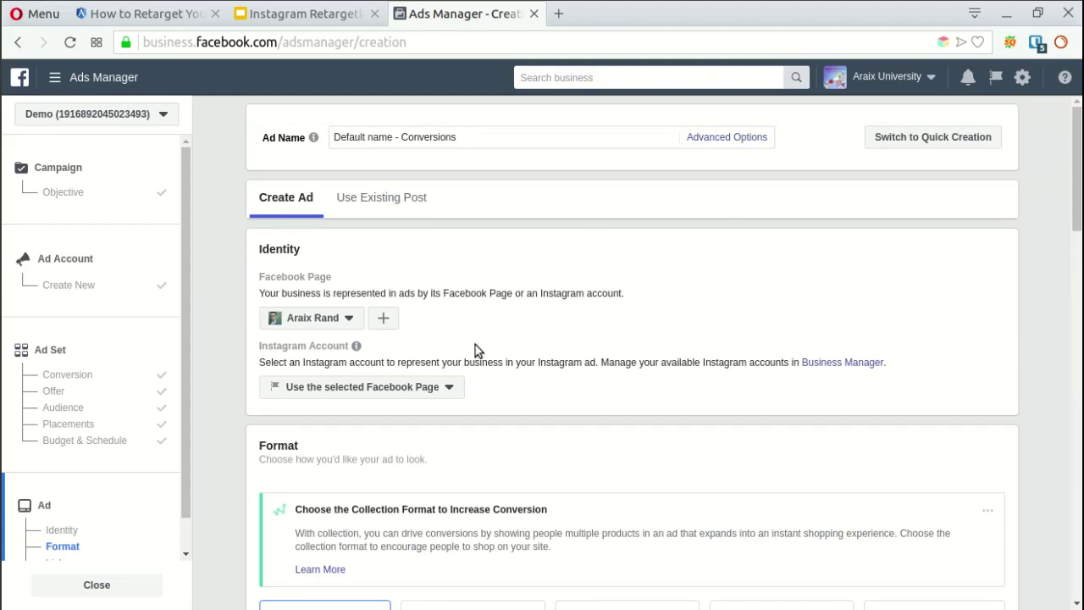
{"action": "left_click", "coordinate": [313, 320]}
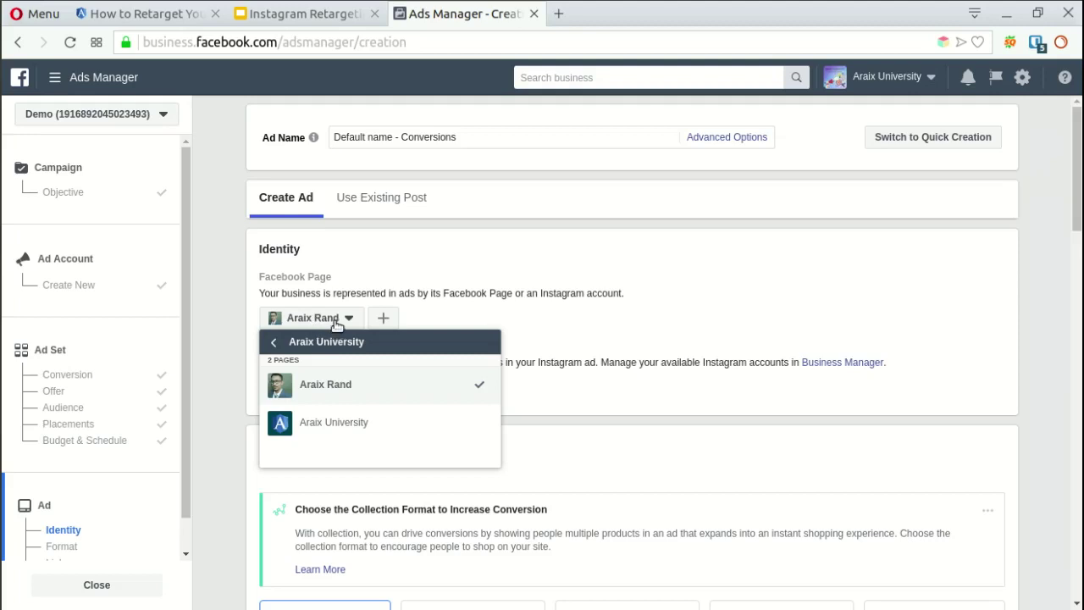
{"action": "left_click", "coordinate": [411, 288]}
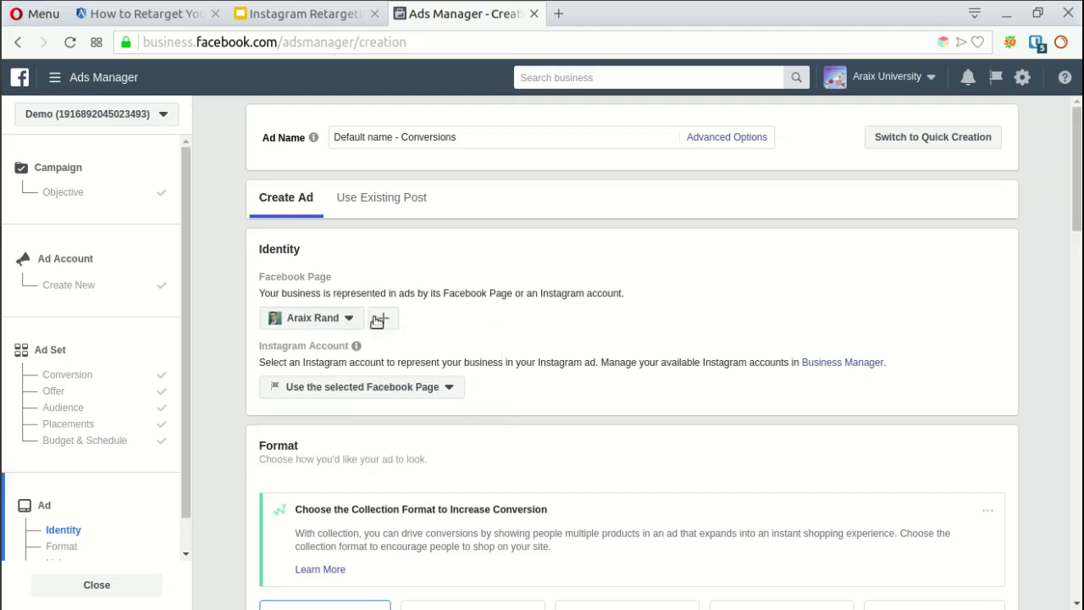
Set the ad's Instagram account to the listed account instead of using the selected Facebook Page
{"action": "left_click", "coordinate": [343, 389]}
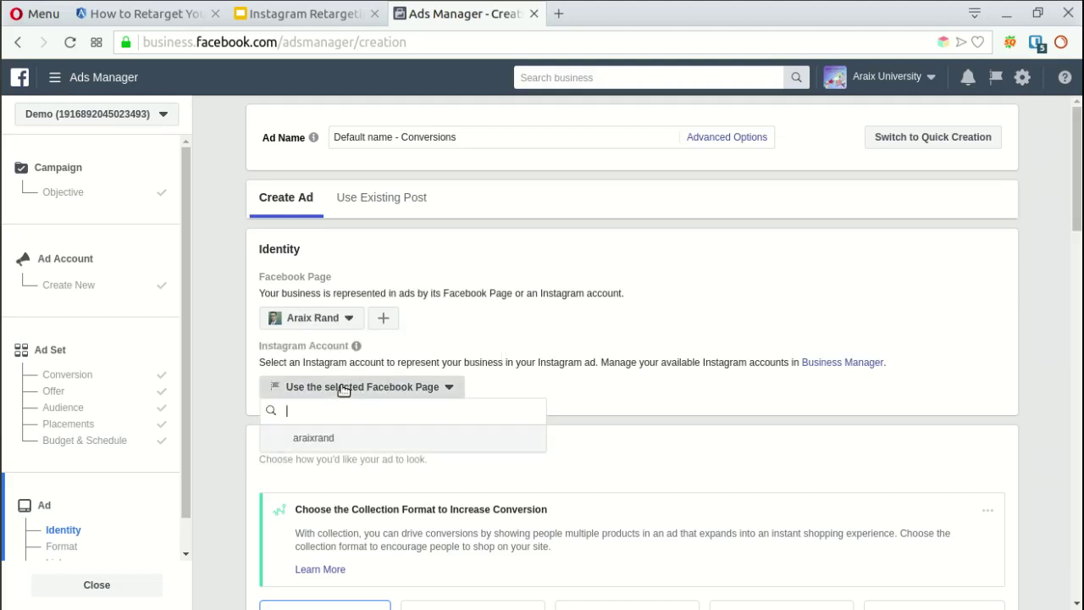
{"action": "left_click", "coordinate": [534, 344]}
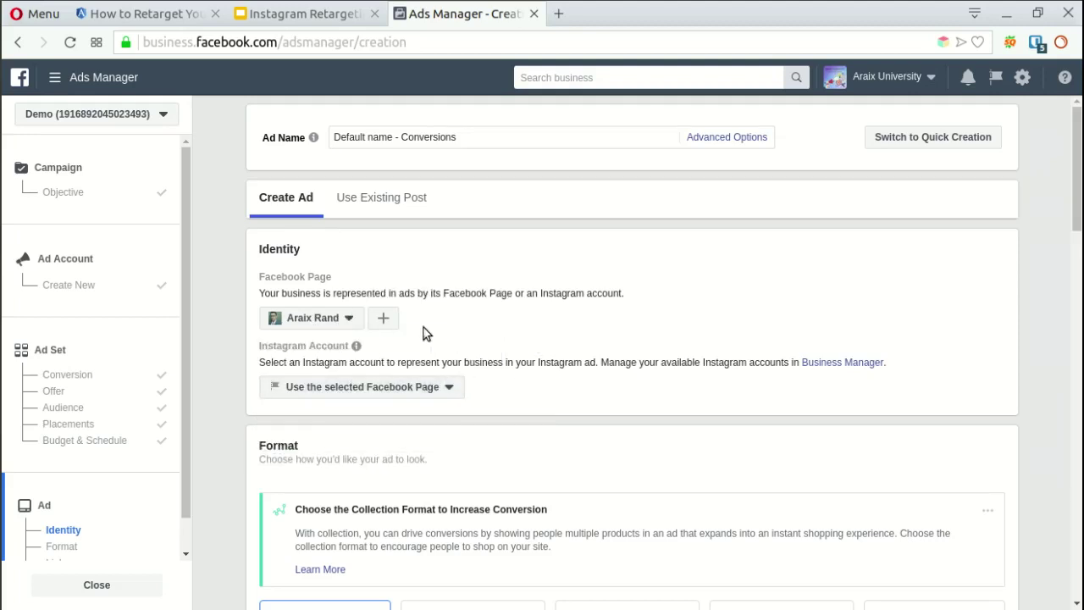
{"action": "left_click", "coordinate": [289, 386]}
{"action": "left_click", "coordinate": [324, 437]}
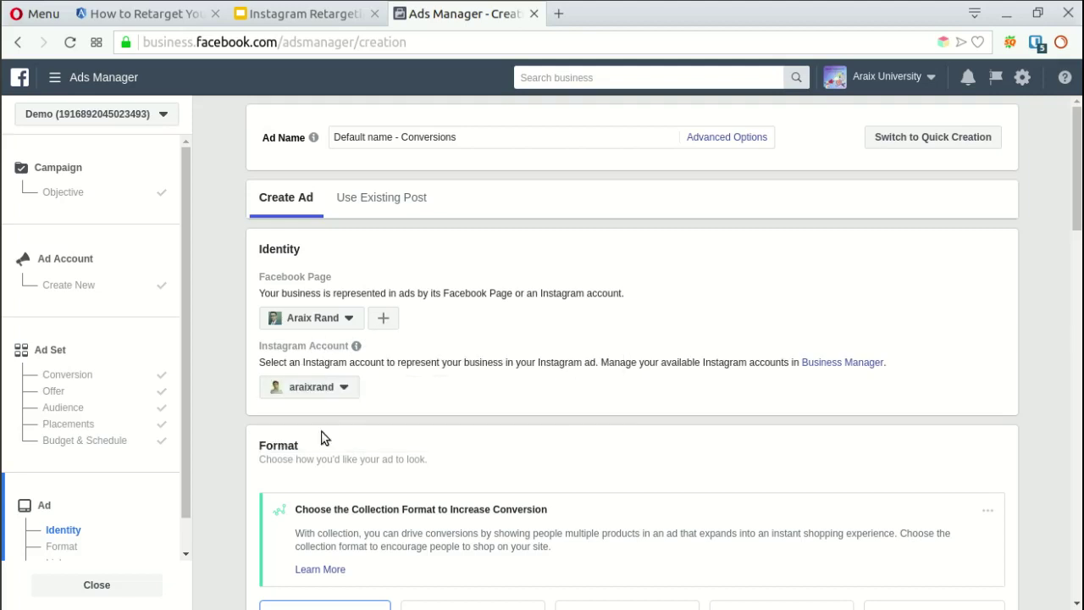
{"action": "scroll", "coordinate": [1078, 169], "scroll_direction": "down", "scroll_amount": 2}
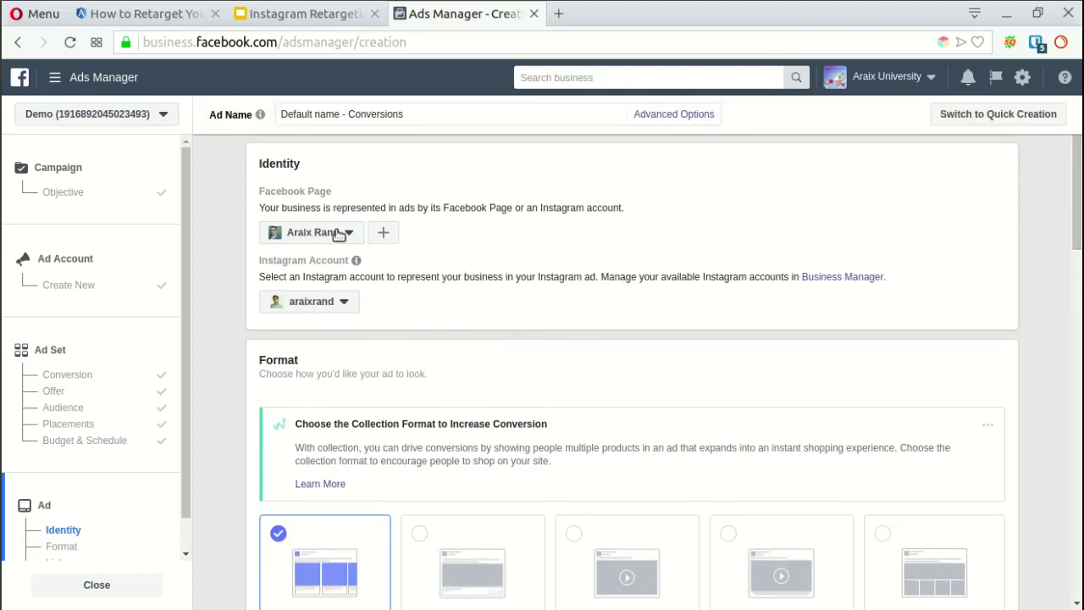
{"action": "left_click", "coordinate": [331, 303]}
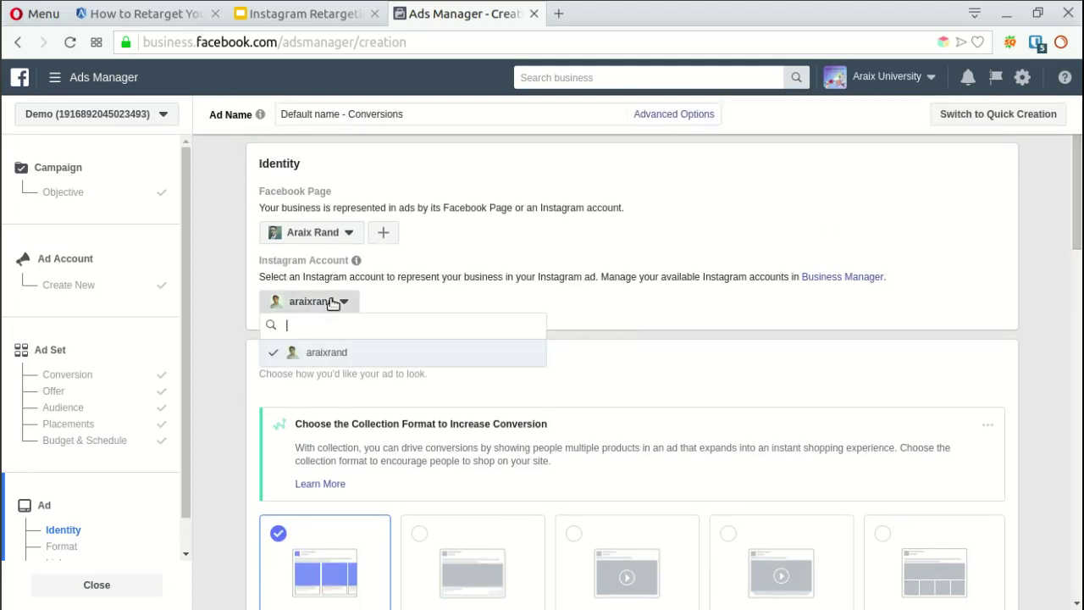
{"action": "left_click", "coordinate": [426, 275]}
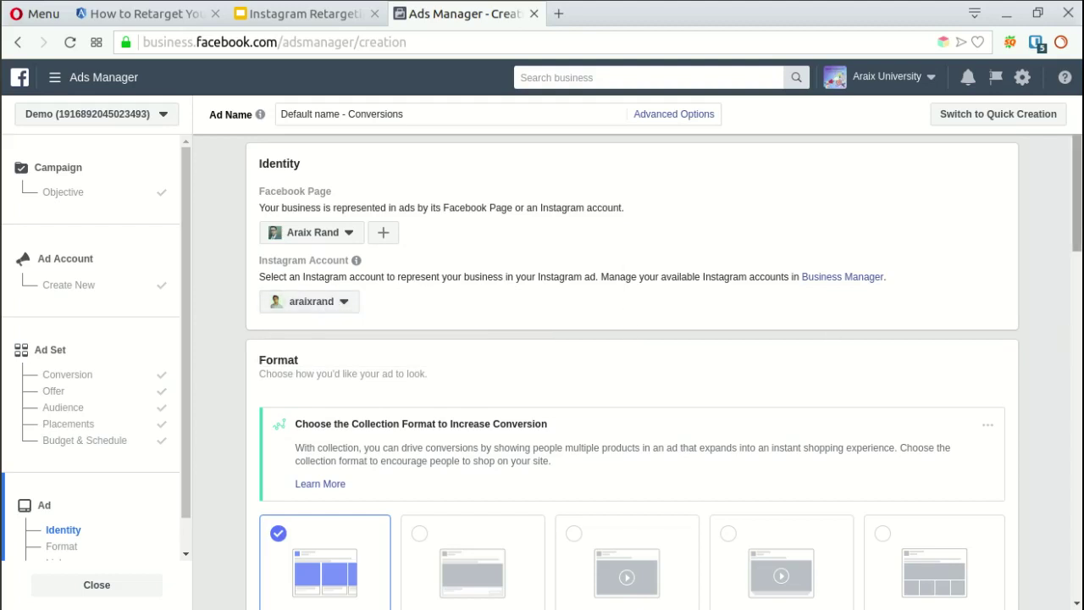
Choose the Single Image format for the ad
{"action": "scroll", "coordinate": [1076, 195], "scroll_direction": "down", "scroll_amount": 3}
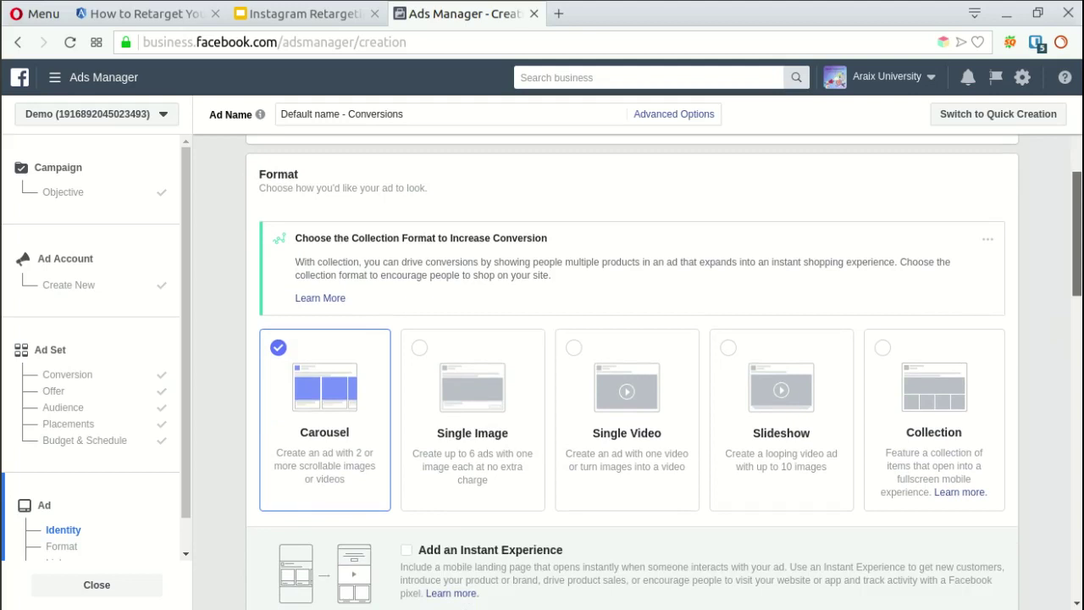
{"action": "scroll", "coordinate": [1077, 220], "scroll_direction": "down", "scroll_amount": 1}
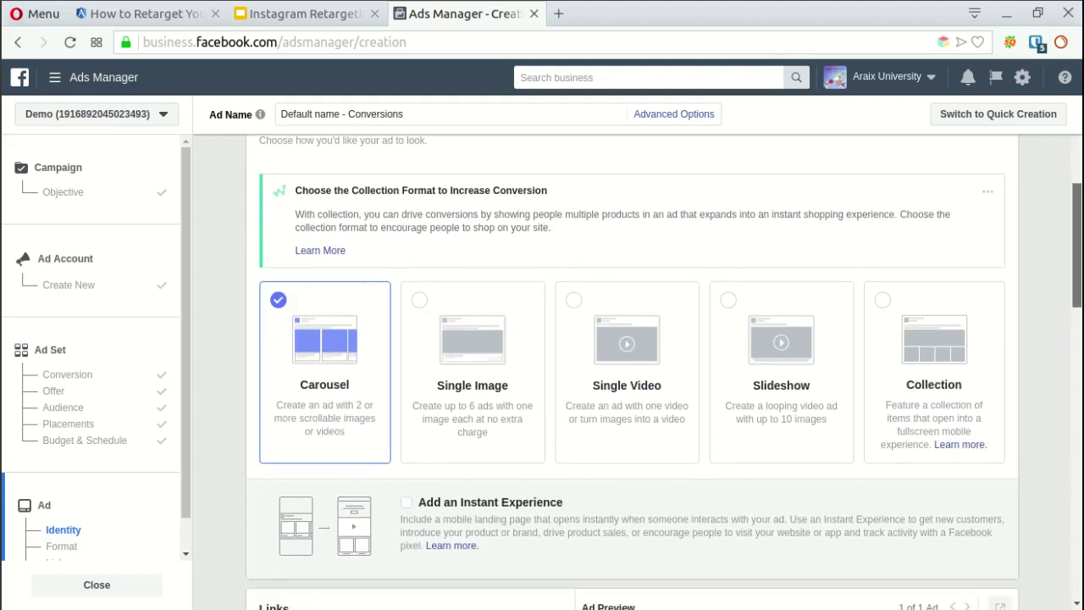
{"action": "left_click", "coordinate": [485, 369]}
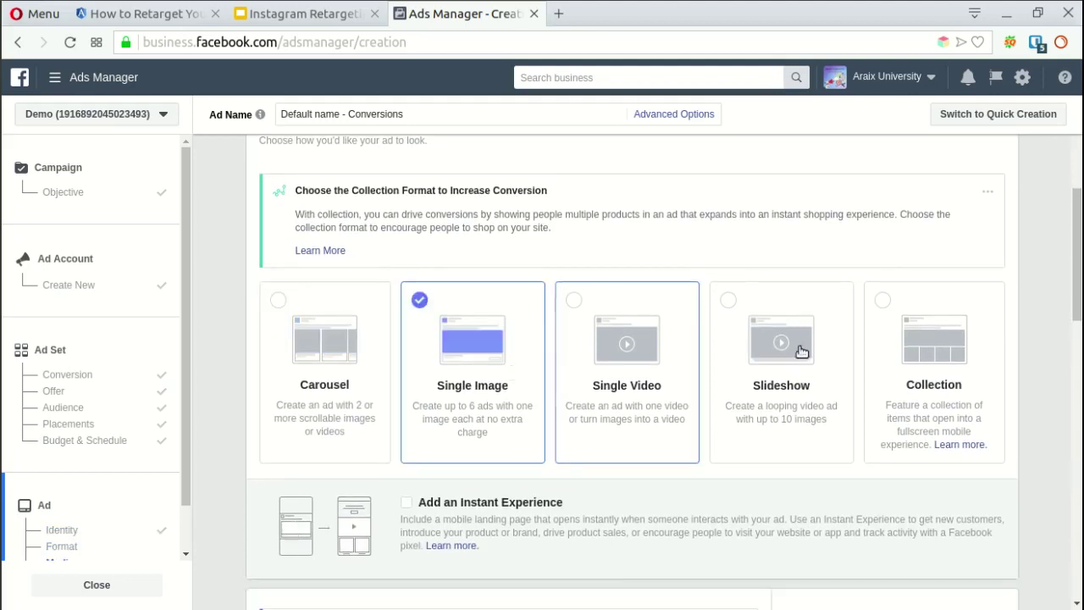
Upload Instagram.png from the Downloads folder as the ad's image
{"action": "scroll", "coordinate": [631, 373], "scroll_direction": "down", "scroll_amount": 6}
{"action": "scroll", "coordinate": [631, 373], "scroll_direction": "down", "scroll_amount": 2}
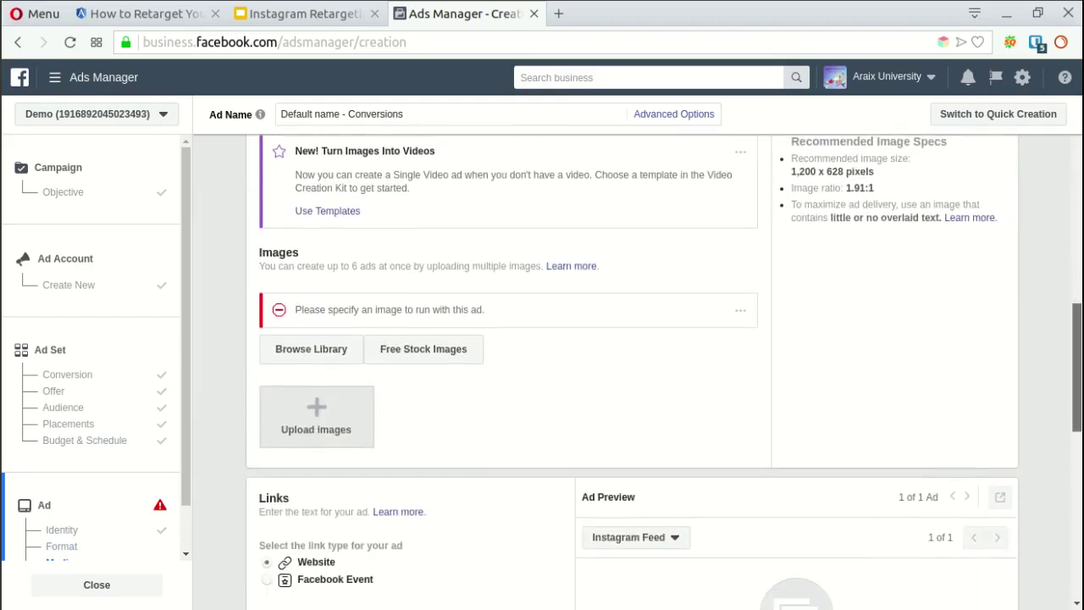
{"action": "scroll", "coordinate": [631, 373], "scroll_direction": "down", "scroll_amount": 3}
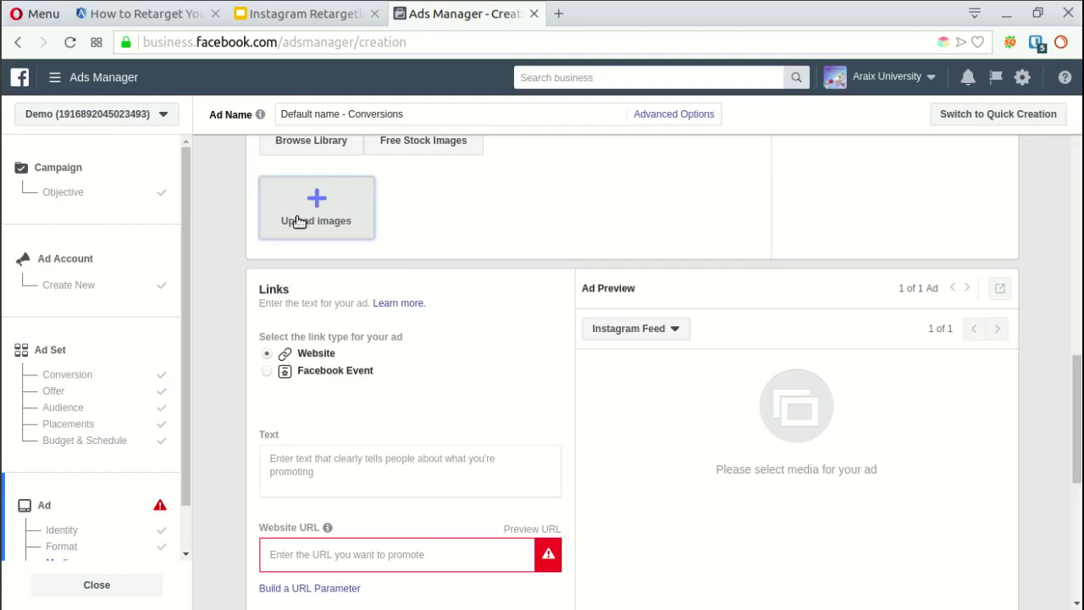
{"action": "left_click", "coordinate": [298, 222]}
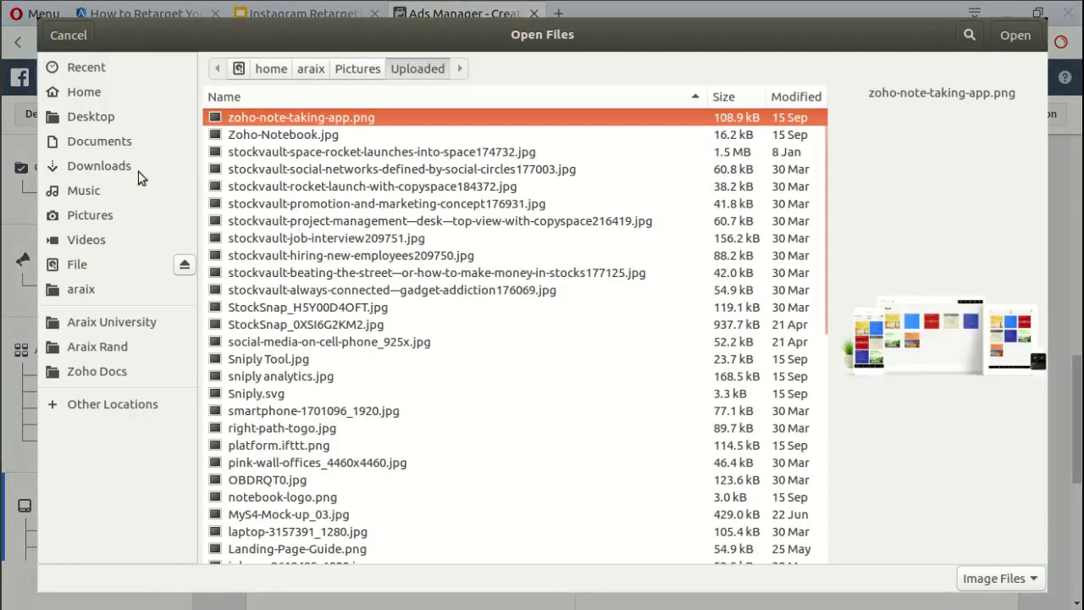
{"action": "left_click", "coordinate": [124, 166]}
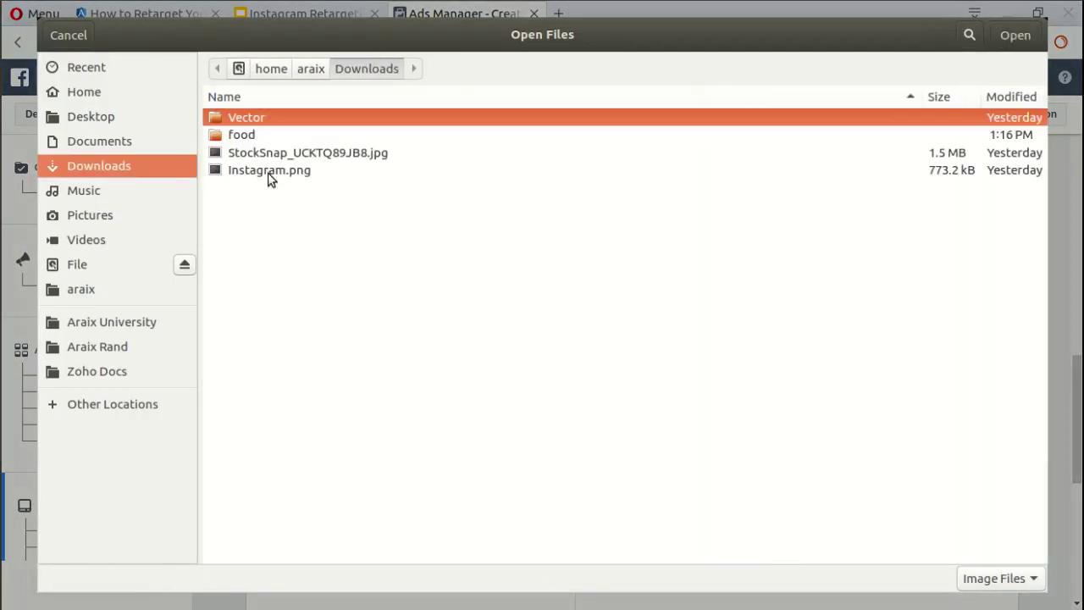
{"action": "left_click", "coordinate": [269, 172]}
{"action": "left_click", "coordinate": [1015, 35]}
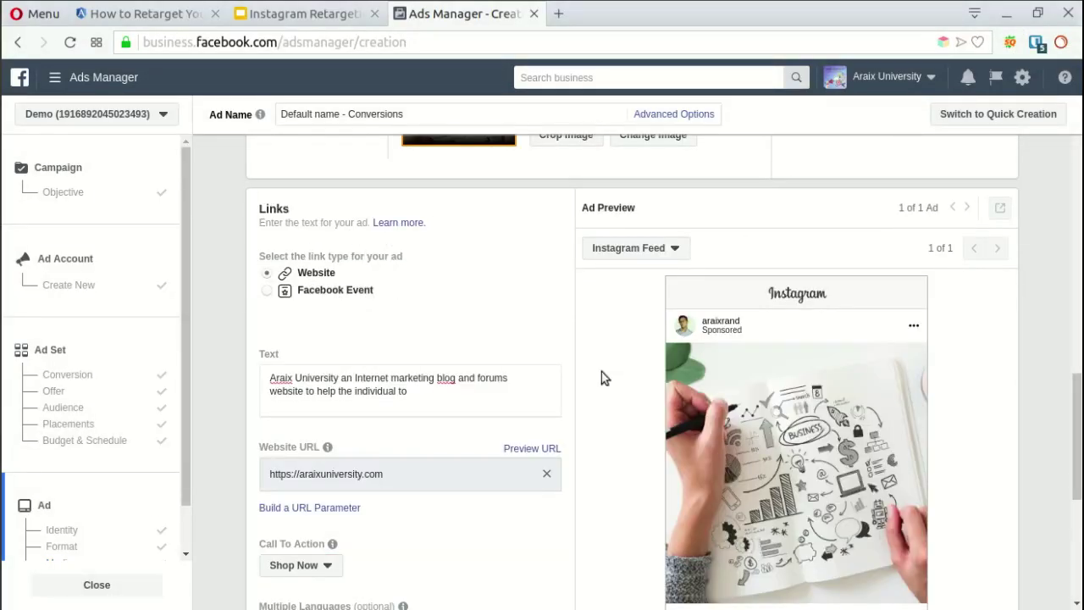
Review the ad's text, website URL, call to action and Instagram Feed preview, along with the notice above the confirmation controls
{"action": "scroll", "coordinate": [1075, 437], "scroll_direction": "down", "scroll_amount": 1}
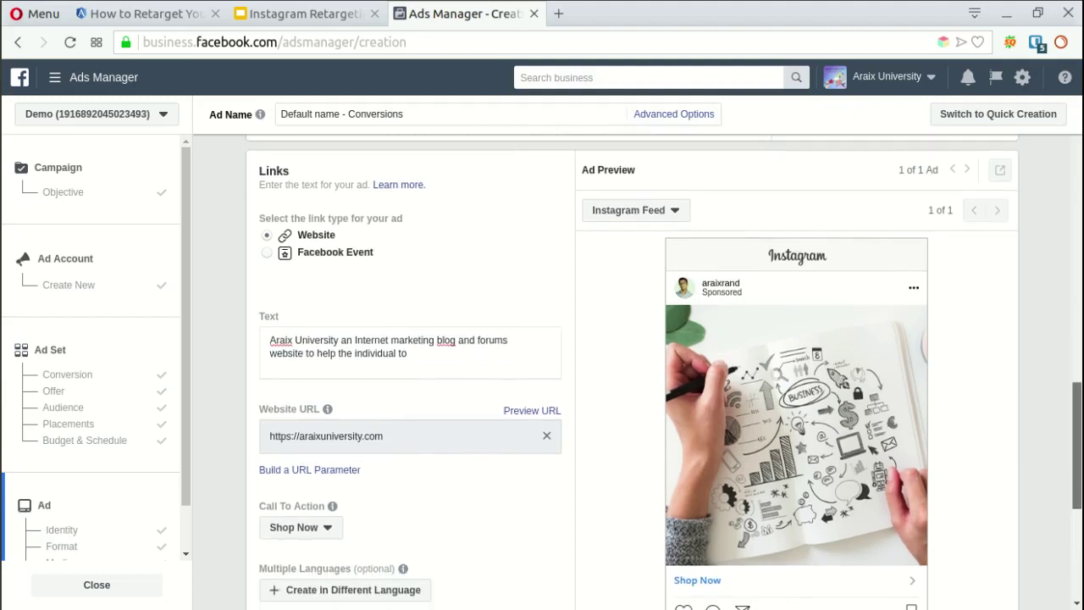
{"action": "scroll", "coordinate": [1073, 381], "scroll_direction": "down", "scroll_amount": 2}
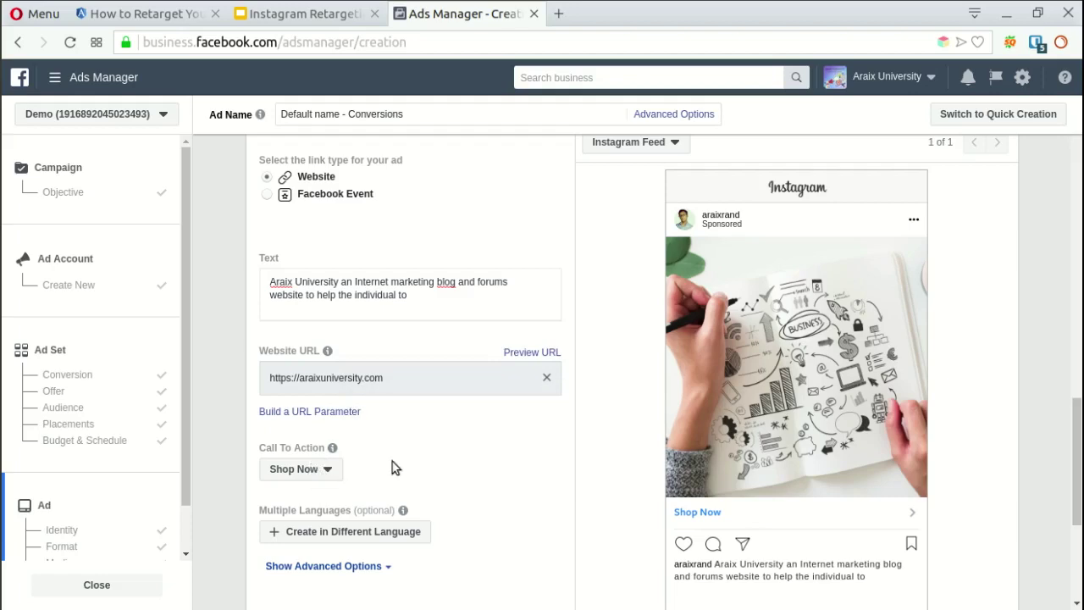
{"action": "mouse_move", "coordinate": [327, 351]}
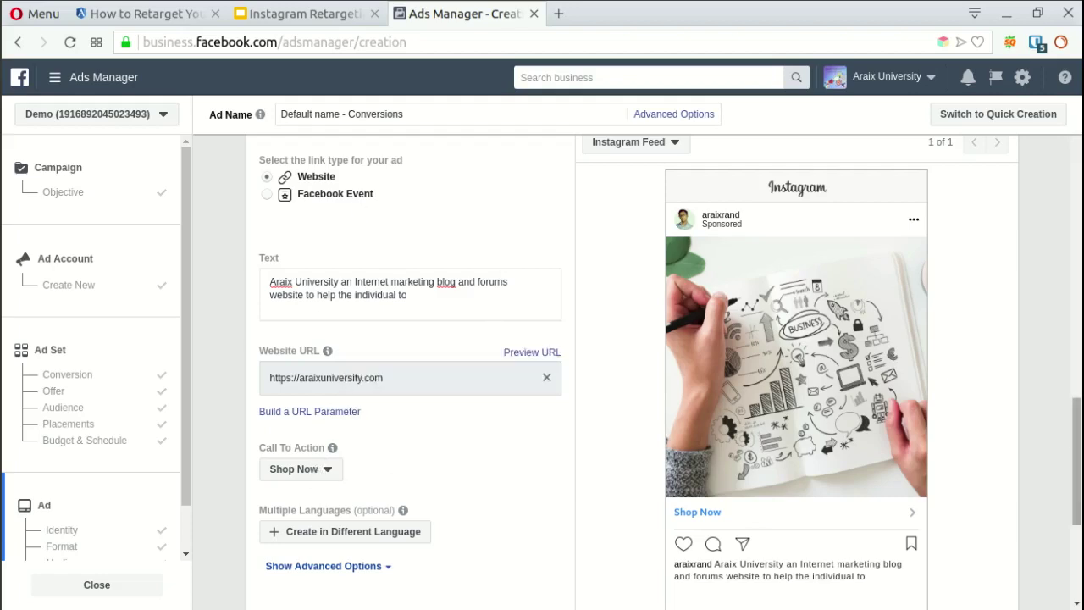
{"action": "left_click_drag", "start_coordinate": [1077, 401], "coordinate": [1078, 502]}
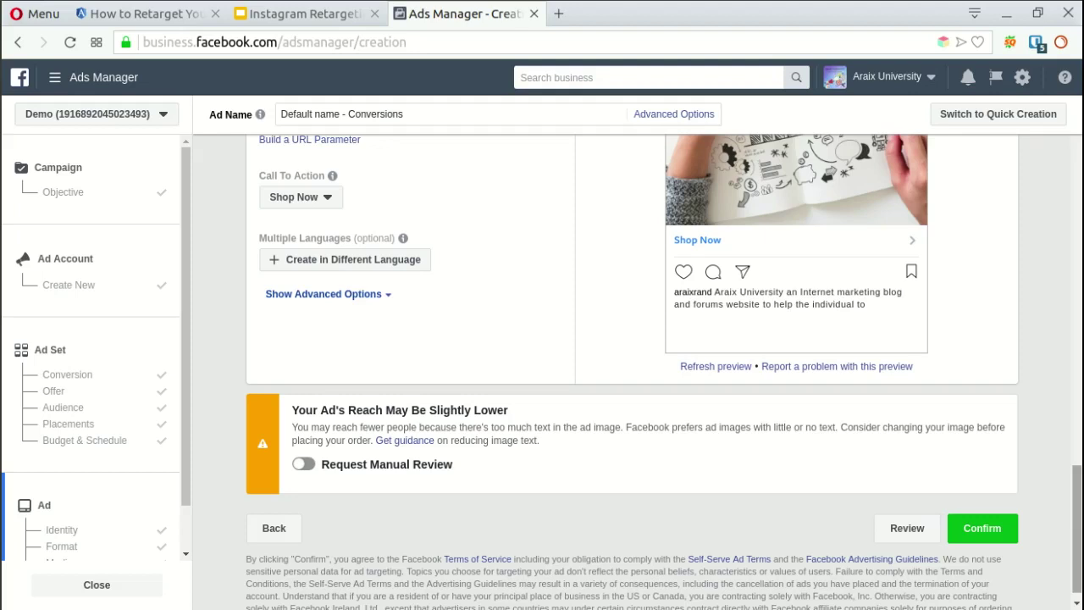
{"action": "scroll", "coordinate": [631, 381], "scroll_direction": "up", "scroll_amount": 4}
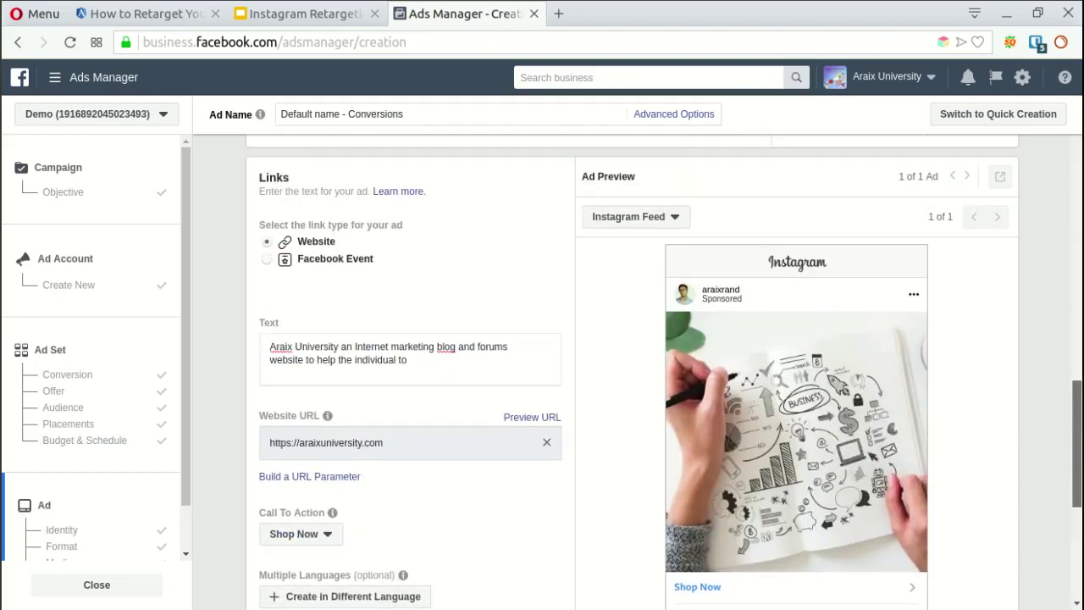
{"action": "scroll", "coordinate": [631, 373], "scroll_direction": "down", "scroll_amount": 4}
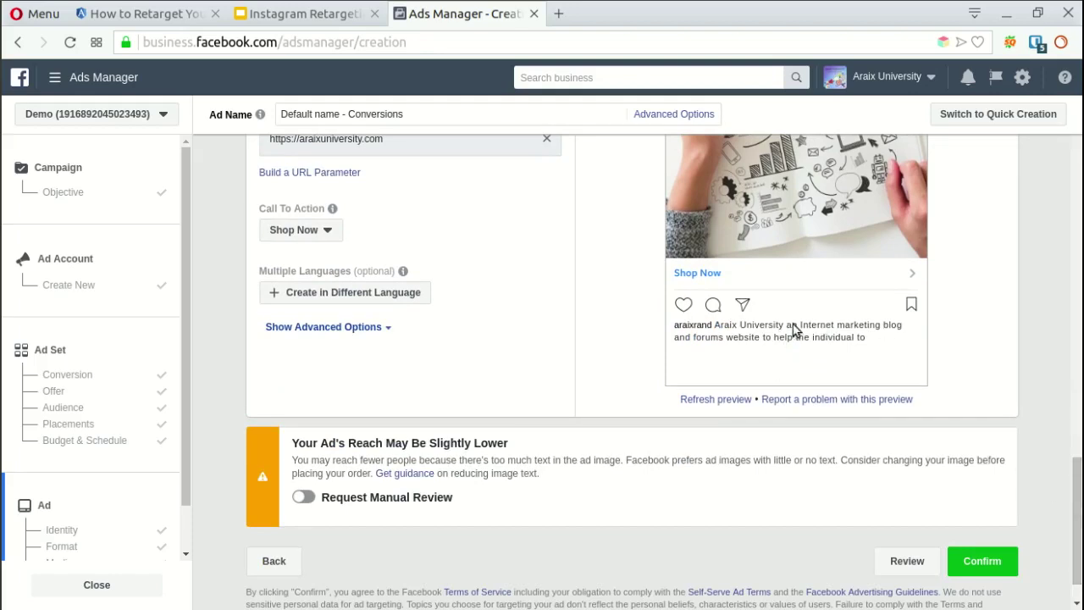